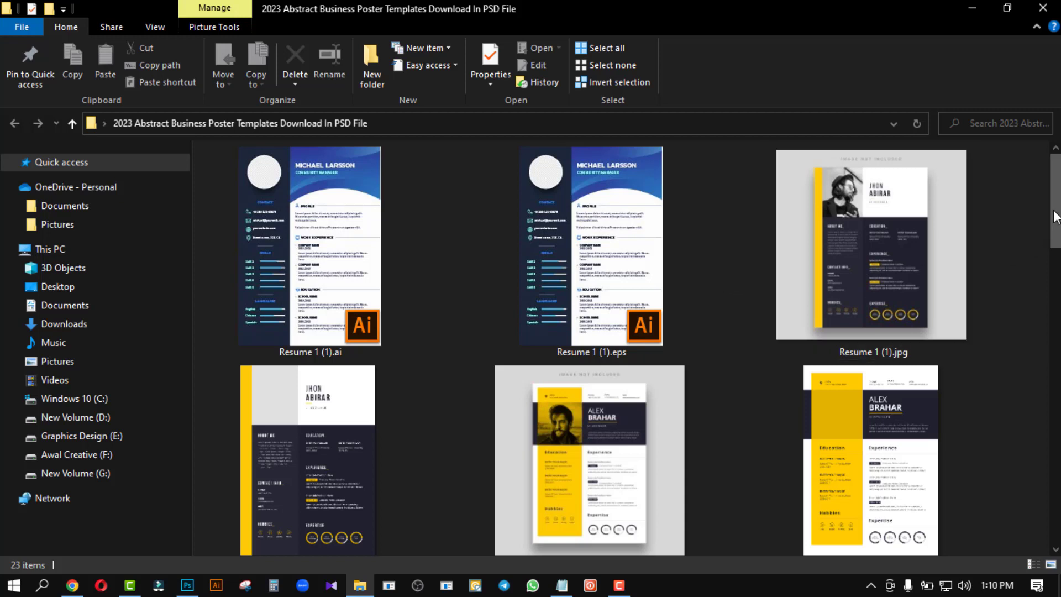
Step: Browse the resume template thumbnails and try opening the Resume 1 (1).ai template
{"action": "left_click_drag", "start_coordinate": [1056, 193], "coordinate": [1057, 488]}
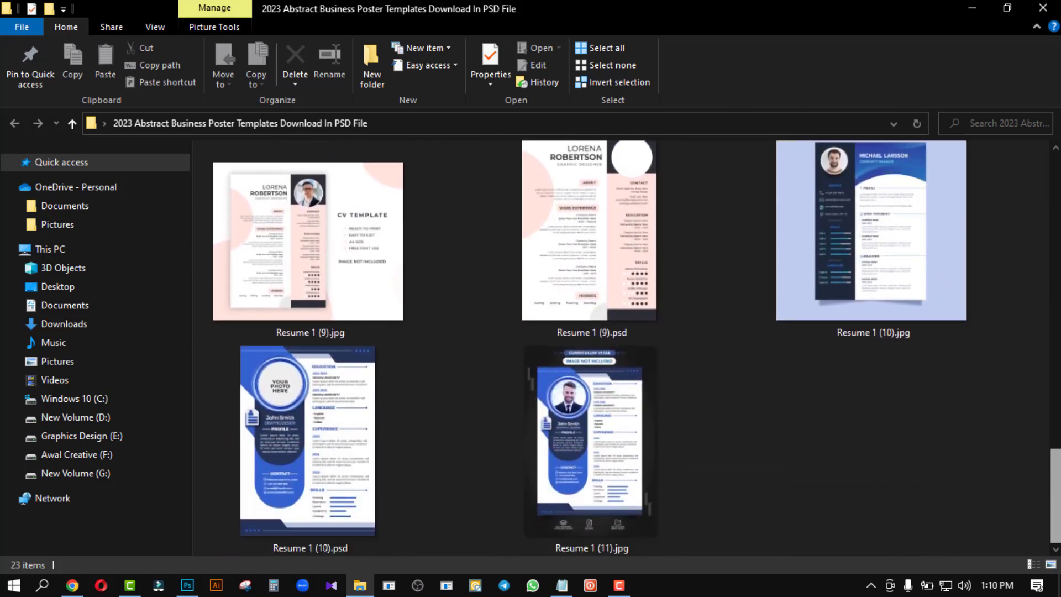
{"action": "scroll", "coordinate": [1054, 503], "scroll_direction": "up", "scroll_amount": 5}
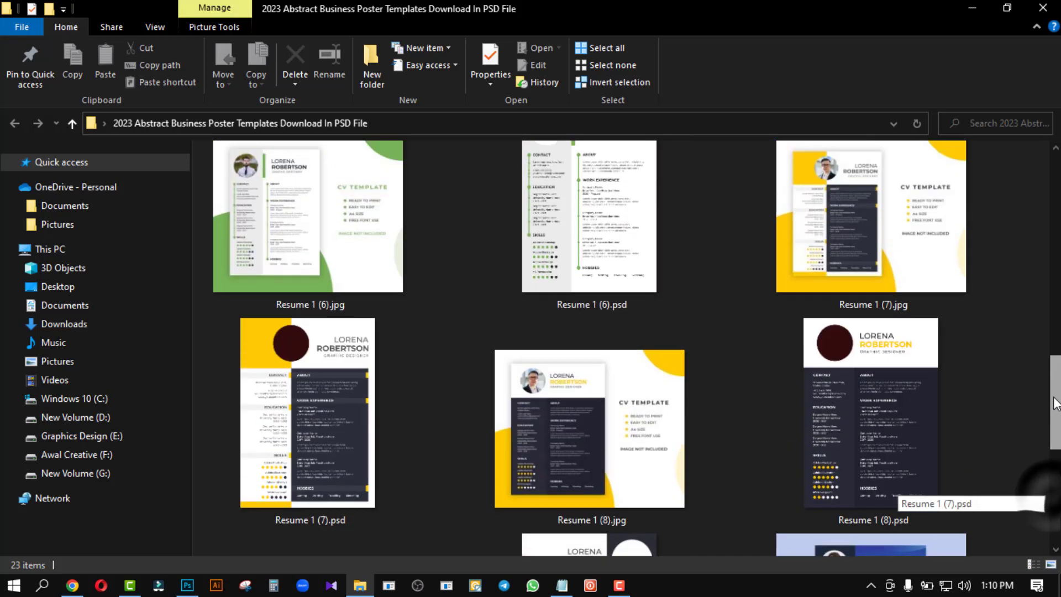
{"action": "scroll", "coordinate": [1054, 503], "scroll_direction": "up", "scroll_amount": 5}
{"action": "scroll", "coordinate": [1053, 503], "scroll_direction": "up", "scroll_amount": 5}
{"action": "scroll", "coordinate": [1054, 503], "scroll_direction": "up", "scroll_amount": 5}
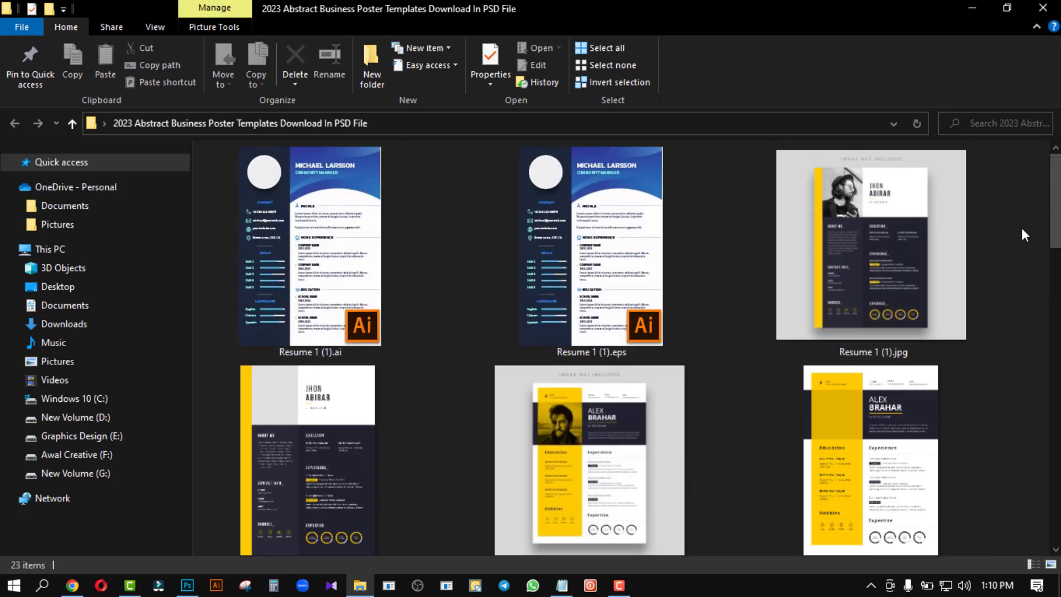
{"action": "scroll", "coordinate": [1055, 185], "scroll_direction": "down", "scroll_amount": 3}
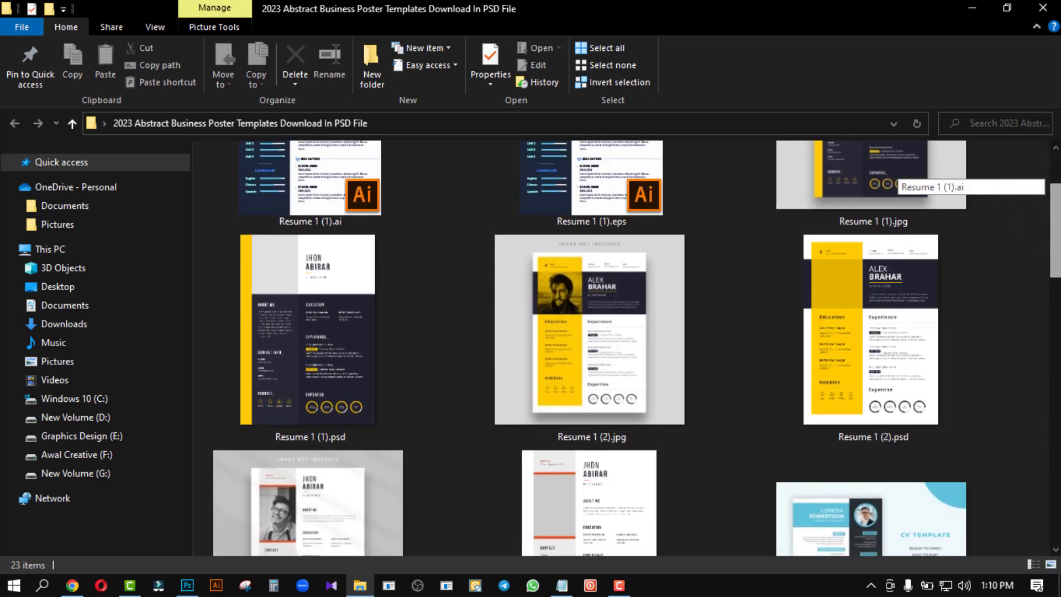
{"action": "scroll", "coordinate": [1055, 185], "scroll_direction": "down", "scroll_amount": 3}
{"action": "scroll", "coordinate": [1055, 185], "scroll_direction": "up", "scroll_amount": 5}
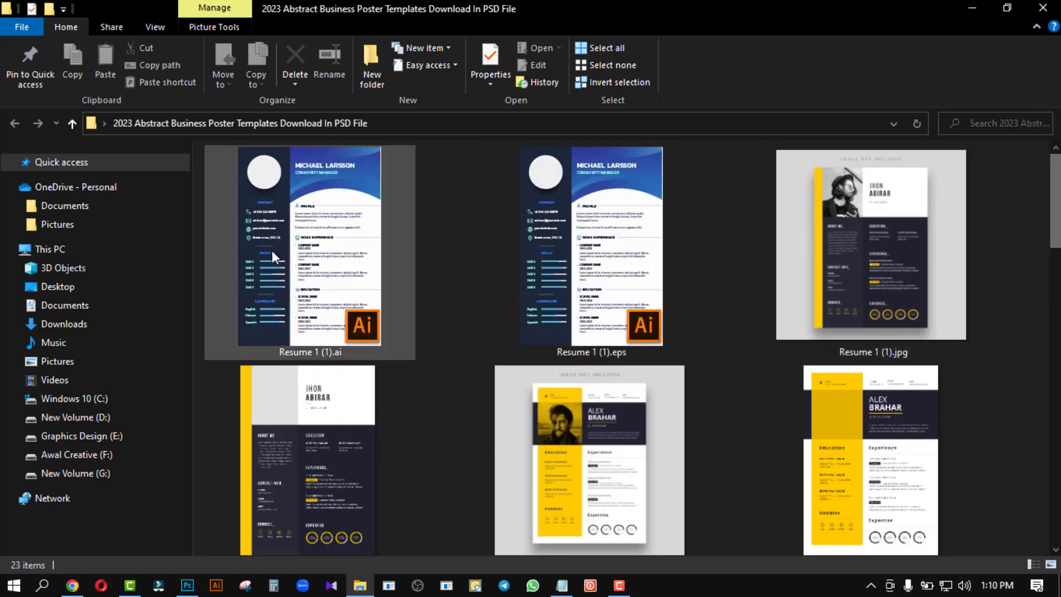
{"action": "double_click", "coordinate": [339, 240]}
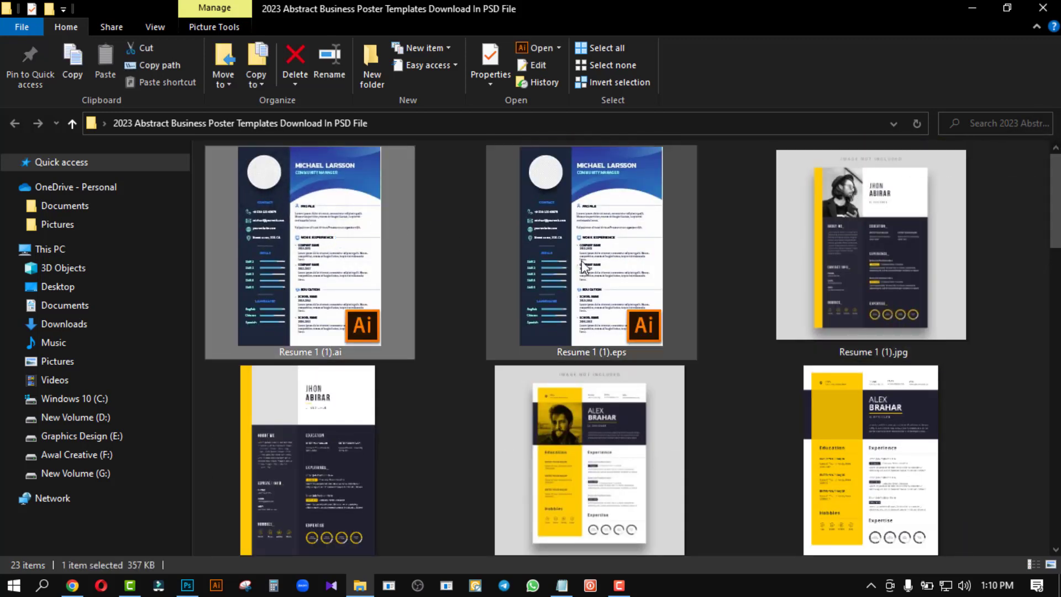
Step: Pick Resume 1 (4).psd over Resume 1 (3).psd and browse the folder while it opens
{"action": "scroll", "coordinate": [460, 372], "scroll_direction": "down", "scroll_amount": 10}
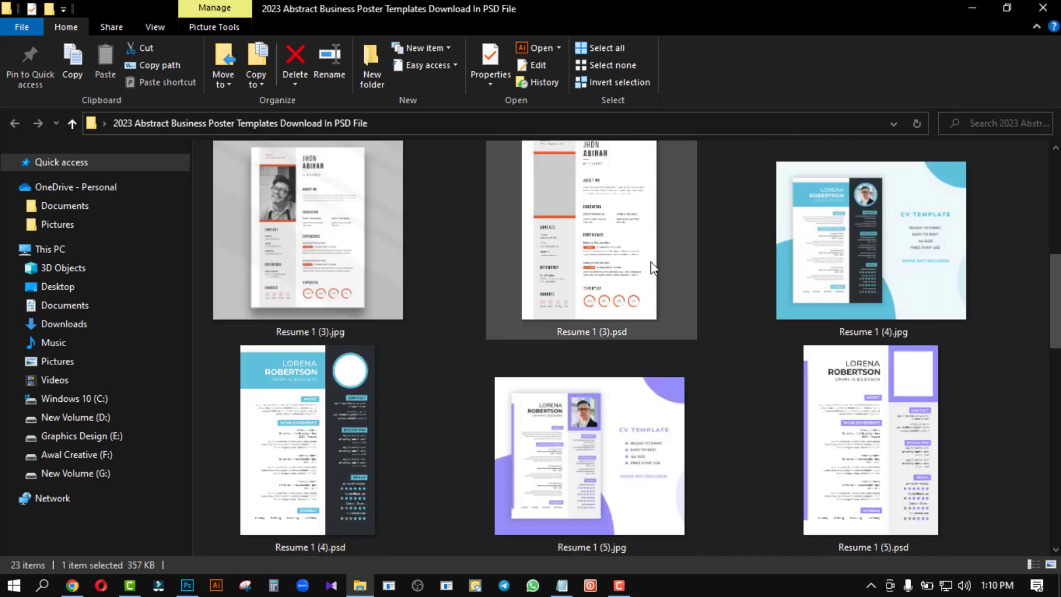
{"action": "left_click", "coordinate": [601, 252]}
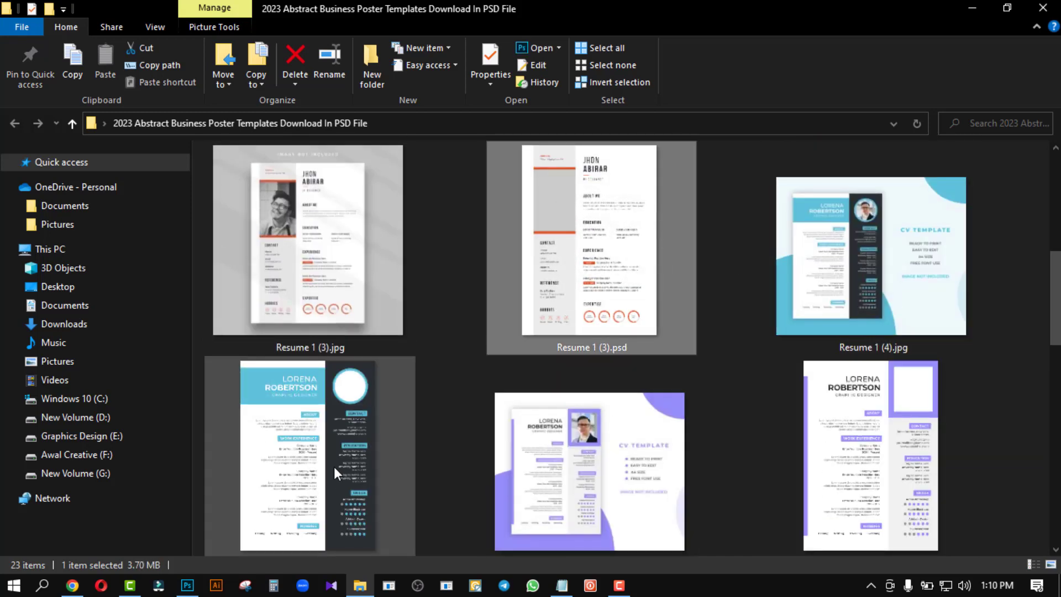
{"action": "scroll", "coordinate": [333, 466], "scroll_direction": "down", "scroll_amount": 1}
{"action": "left_click", "coordinate": [313, 445]}
{"action": "scroll", "coordinate": [602, 414], "scroll_direction": "down", "scroll_amount": 5}
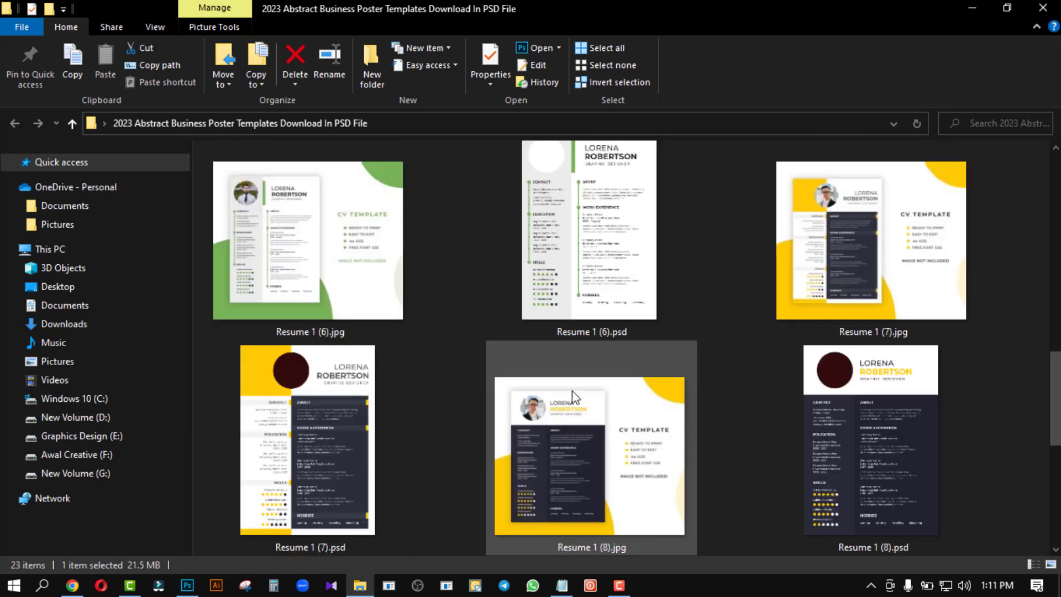
{"action": "scroll", "coordinate": [928, 426], "scroll_direction": "down", "scroll_amount": 5}
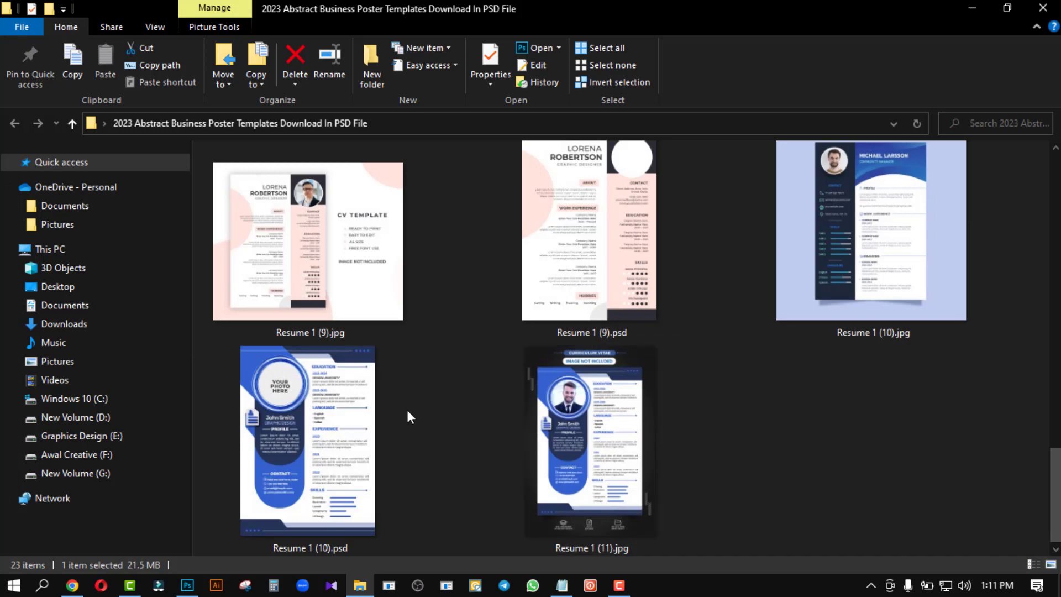
{"action": "scroll", "coordinate": [667, 422], "scroll_direction": "up", "scroll_amount": 3}
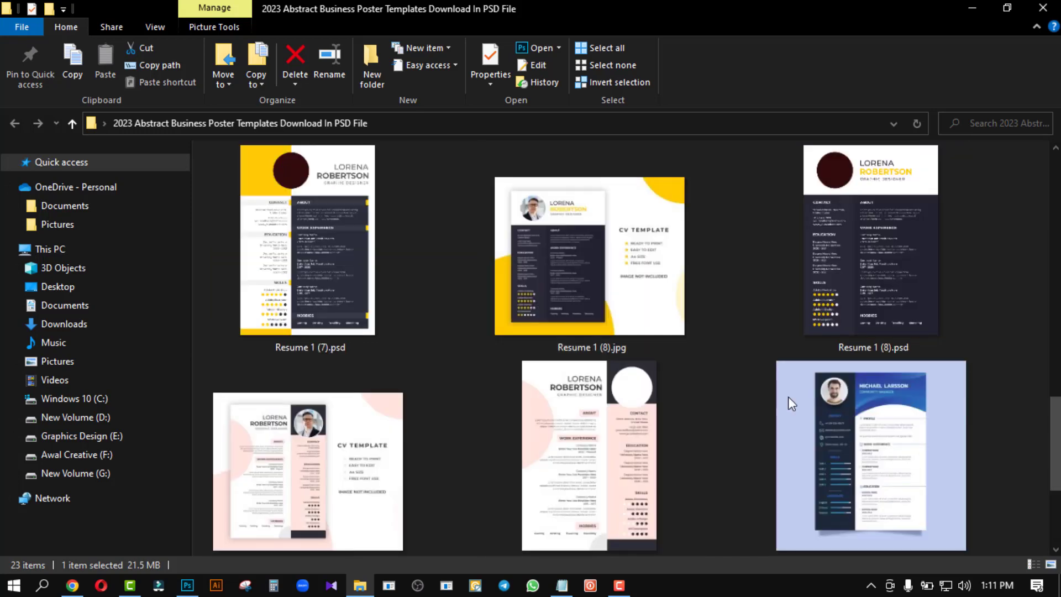
{"action": "scroll", "coordinate": [505, 329], "scroll_direction": "up", "scroll_amount": 5}
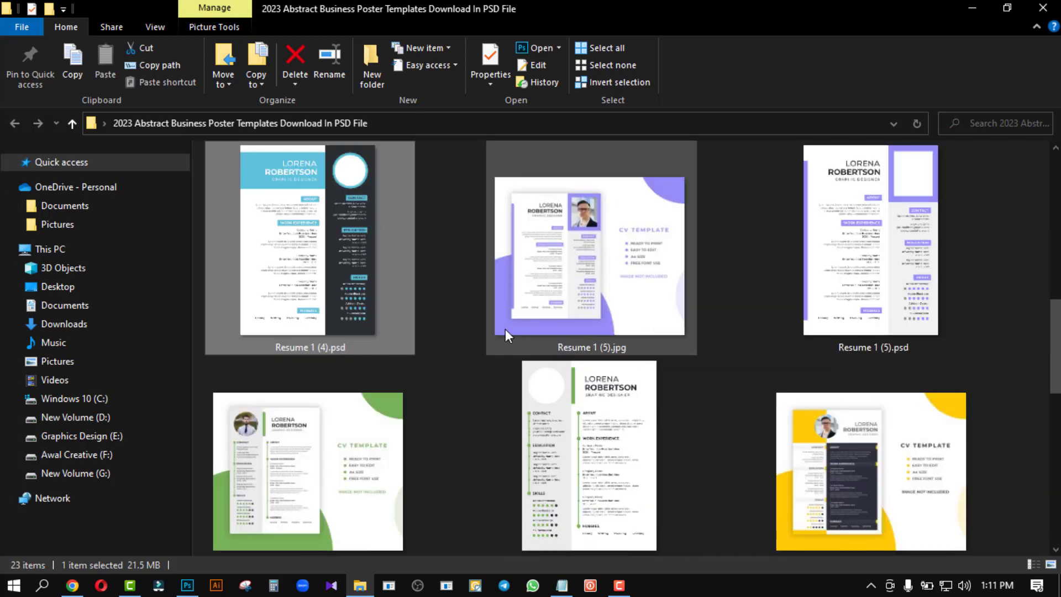
{"action": "scroll", "coordinate": [505, 330], "scroll_direction": "up", "scroll_amount": 5}
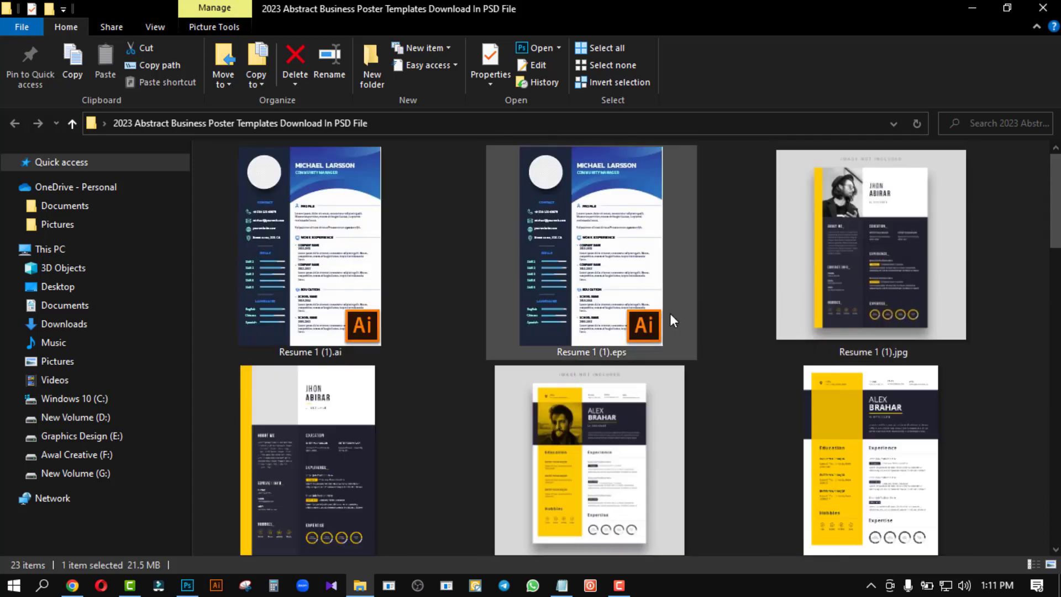
{"action": "scroll", "coordinate": [754, 332], "scroll_direction": "down", "scroll_amount": 3}
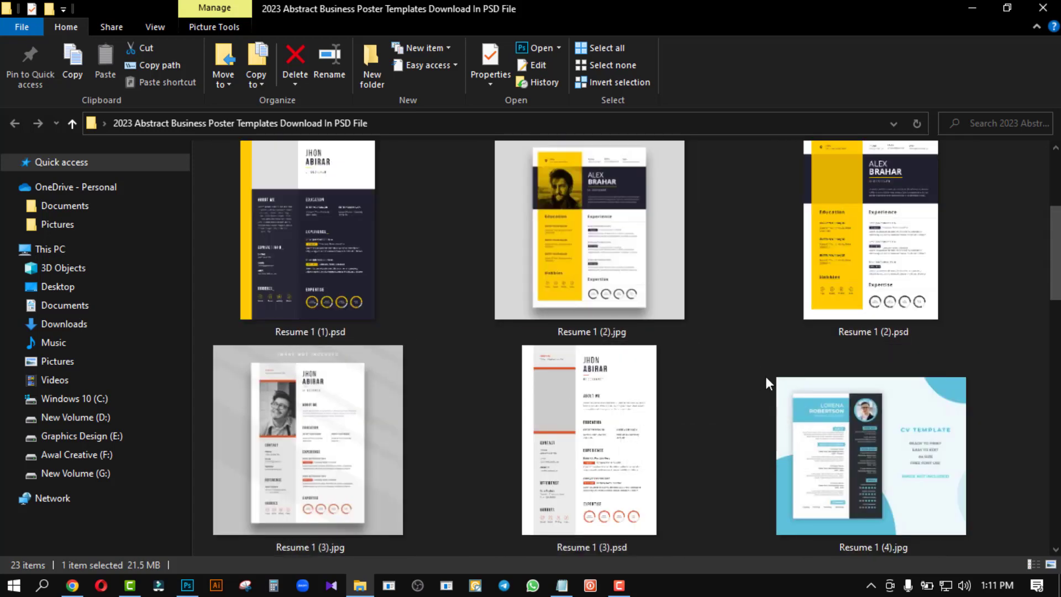
{"action": "scroll", "coordinate": [765, 382], "scroll_direction": "down", "scroll_amount": 5}
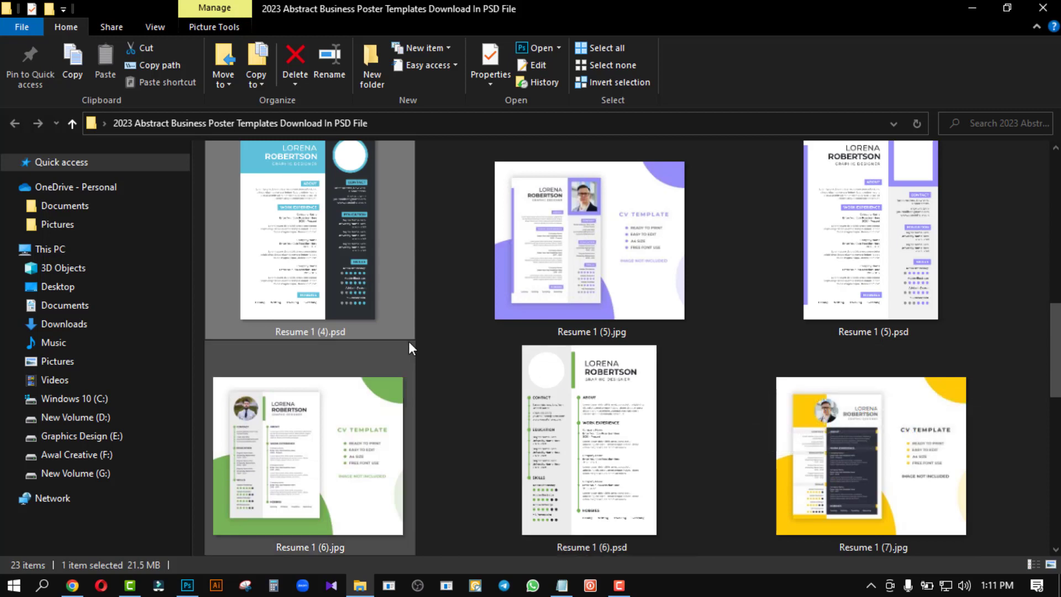
{"action": "scroll", "coordinate": [345, 216], "scroll_direction": "up", "scroll_amount": 1}
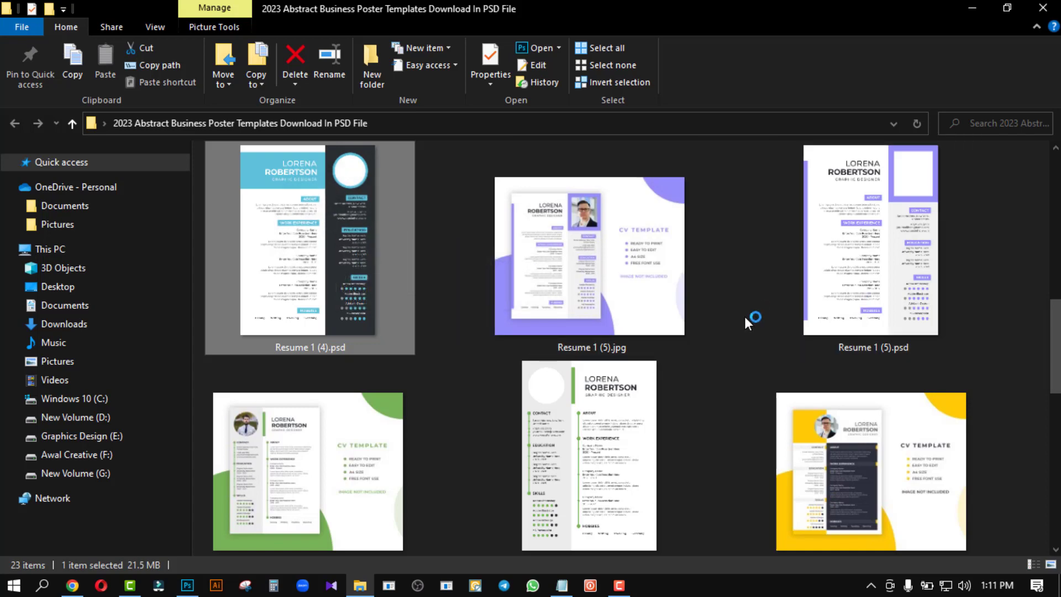
{"action": "scroll", "coordinate": [741, 316], "scroll_direction": "down", "scroll_amount": 5}
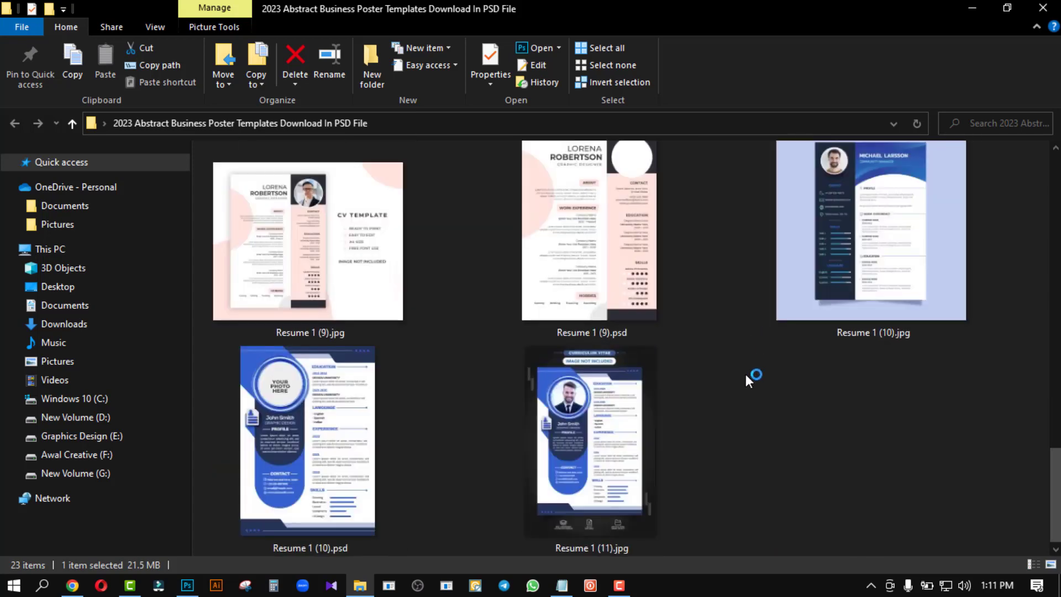
{"action": "scroll", "coordinate": [742, 425], "scroll_direction": "up", "scroll_amount": 3}
{"action": "scroll", "coordinate": [740, 387], "scroll_direction": "up", "scroll_amount": 3}
Step: Wait on the Photoshop Home screen while Resume 1 (4).psd finishes loading
{"action": "scroll", "coordinate": [738, 357], "scroll_direction": "up", "scroll_amount": 3}
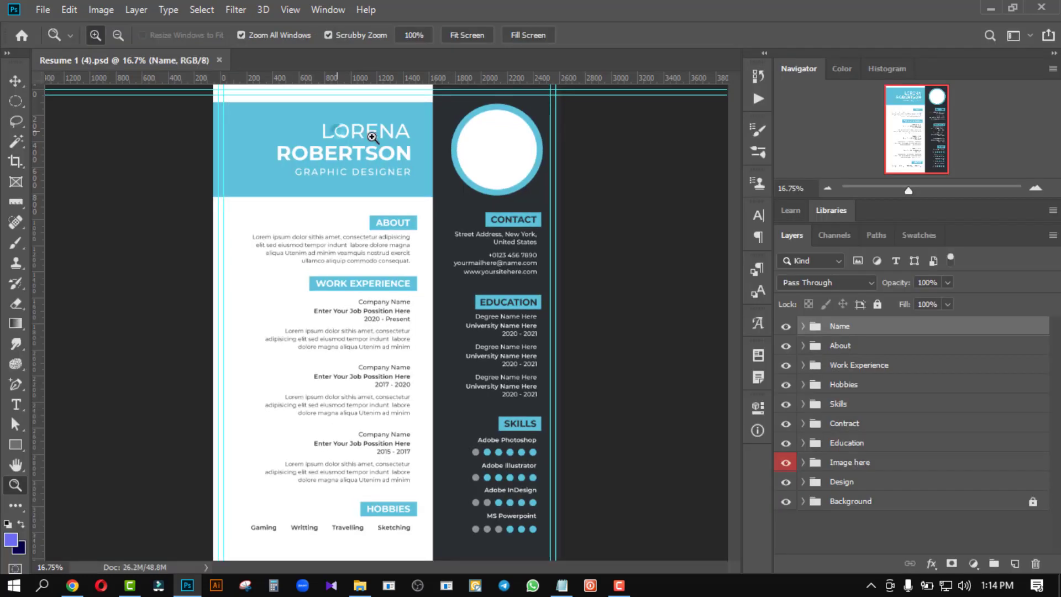
Step: Scroll through the opened resume to look over its layout
{"action": "mouse_move", "coordinate": [407, 156]}
{"action": "left_mouse_down"}
{"action": "mouse_move", "coordinate": [426, 171]}
{"action": "mouse_move", "coordinate": [307, 170]}
{"action": "left_mouse_up"}
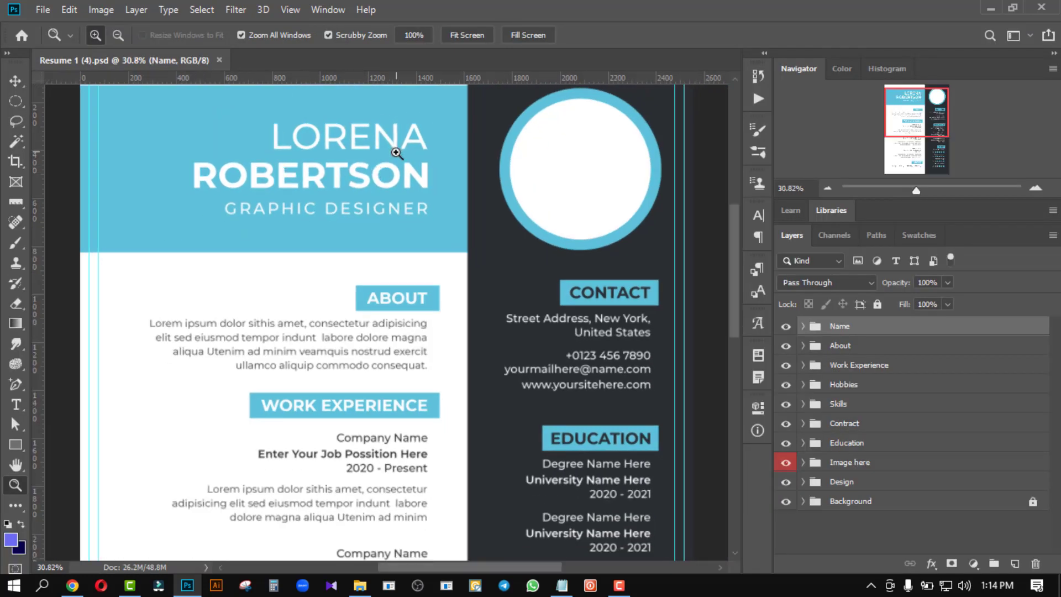
{"action": "scroll", "coordinate": [580, 246], "scroll_direction": "down", "scroll_amount": 1}
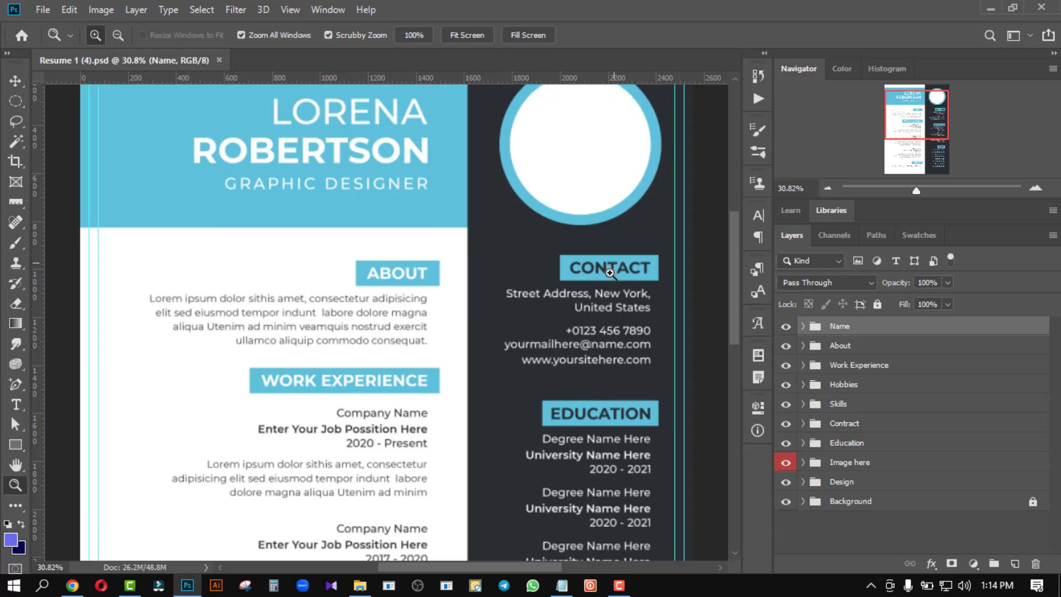
{"action": "scroll", "coordinate": [609, 265], "scroll_direction": "down", "scroll_amount": 1}
{"action": "scroll", "coordinate": [670, 299], "scroll_direction": "down", "scroll_amount": 1}
{"action": "scroll", "coordinate": [668, 370], "scroll_direction": "down", "scroll_amount": 1}
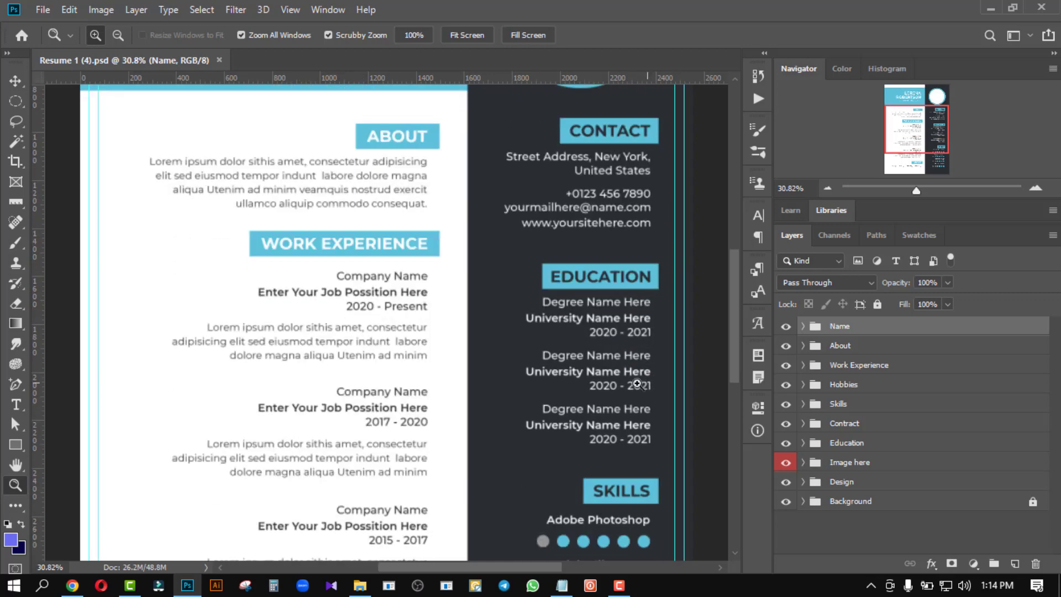
{"action": "scroll", "coordinate": [677, 431], "scroll_direction": "down", "scroll_amount": 1}
{"action": "scroll", "coordinate": [590, 502], "scroll_direction": "down", "scroll_amount": 1}
{"action": "scroll", "coordinate": [426, 480], "scroll_direction": "down", "scroll_amount": 1}
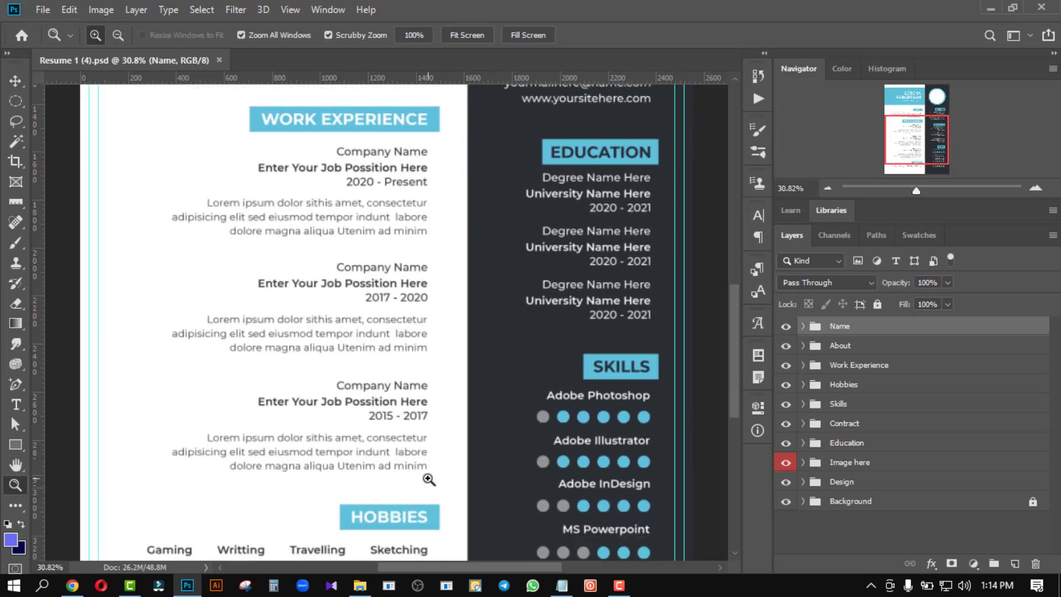
{"action": "scroll", "coordinate": [384, 395], "scroll_direction": "up", "scroll_amount": 1}
{"action": "scroll", "coordinate": [426, 464], "scroll_direction": "down", "scroll_amount": 1}
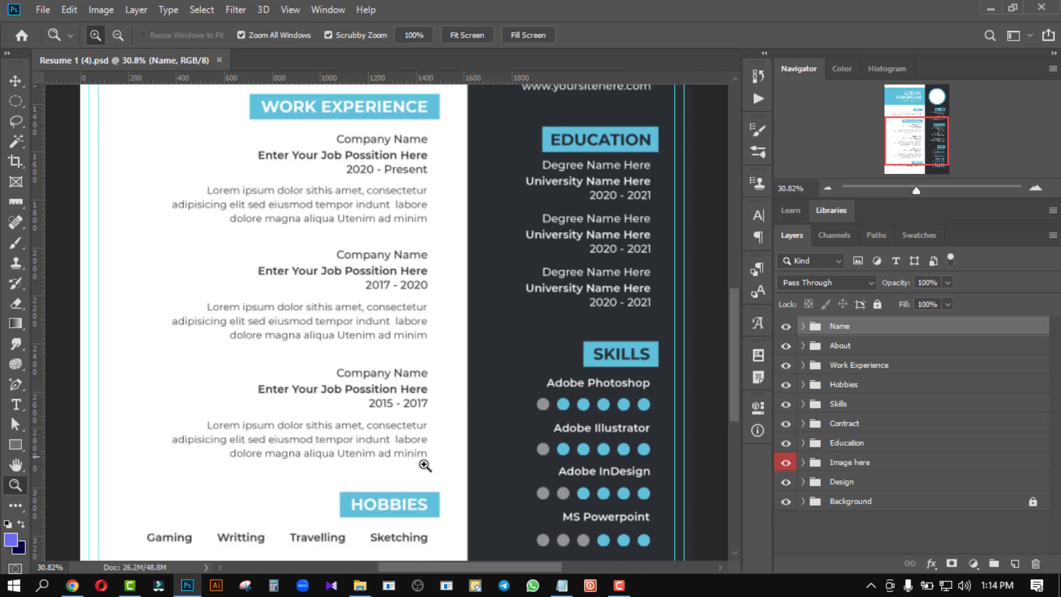
{"action": "scroll", "coordinate": [398, 484], "scroll_direction": "down", "scroll_amount": 1}
{"action": "scroll", "coordinate": [398, 340], "scroll_direction": "up", "scroll_amount": 2}
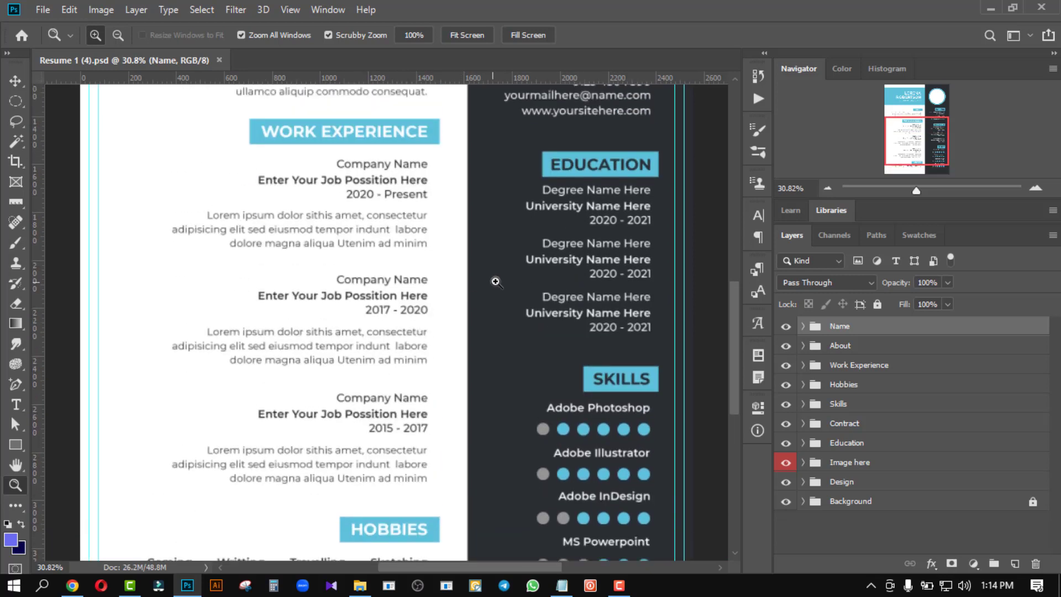
Step: Zoom out to the full page, then zoom into the empty profile photo circle
{"action": "key", "text": "ctrl+minus"}
{"action": "key", "text": "ctrl+minus"}
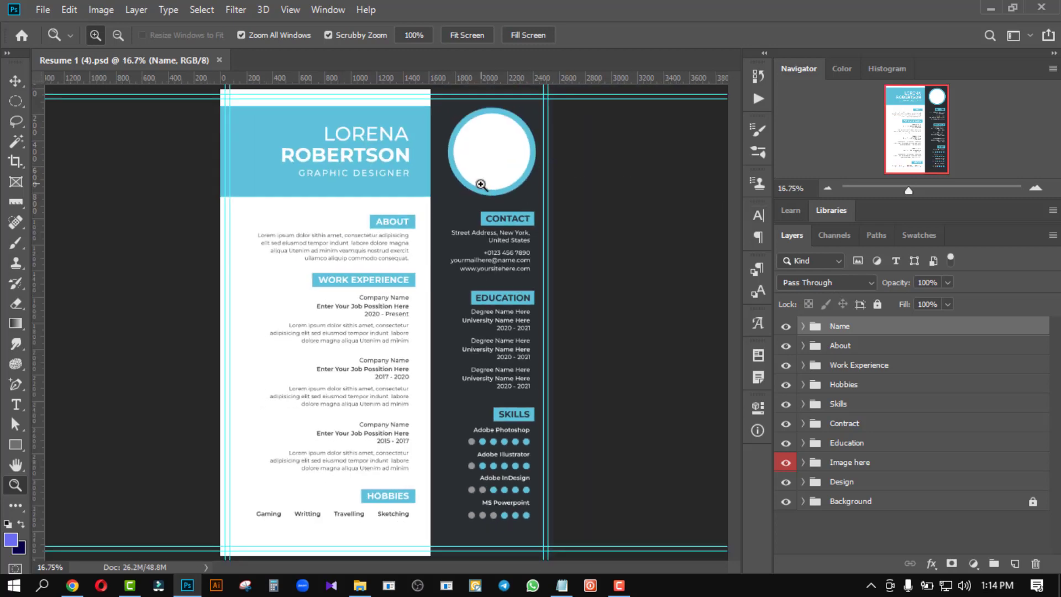
{"action": "mouse_move", "coordinate": [504, 146]}
{"action": "left_mouse_down"}
{"action": "mouse_move", "coordinate": [580, 196]}
{"action": "mouse_move", "coordinate": [606, 243]}
{"action": "left_mouse_up"}
{"action": "scroll", "coordinate": [608, 199], "scroll_direction": "up", "scroll_amount": 2}
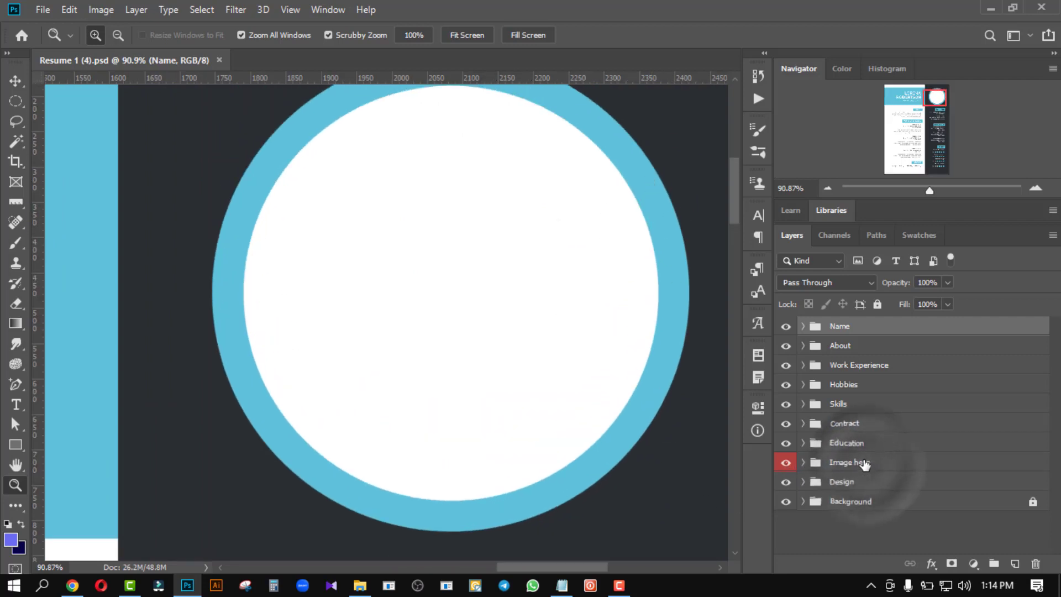
Step: Expand the Image here layer group and open its smart object as Image here.psb
{"action": "left_click", "coordinate": [842, 464]}
{"action": "left_click", "coordinate": [804, 463]}
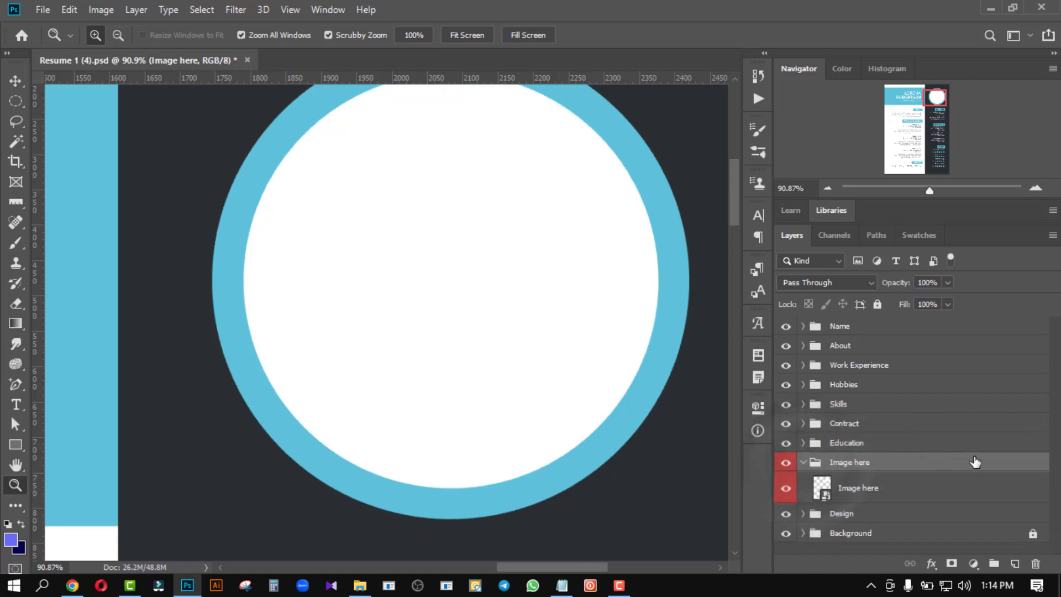
{"action": "left_click", "coordinate": [826, 497]}
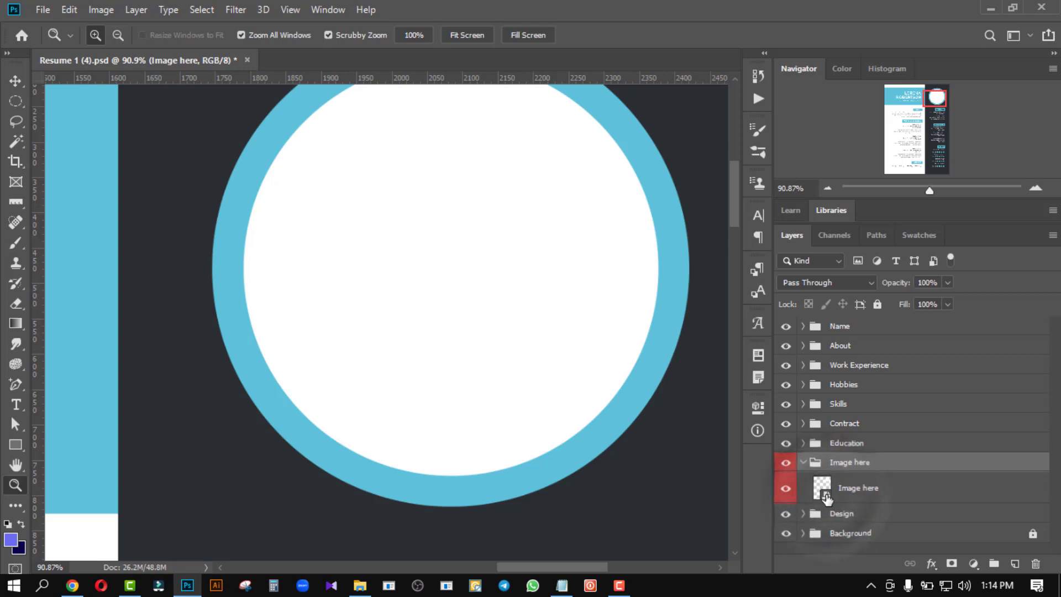
{"action": "left_click", "coordinate": [827, 497]}
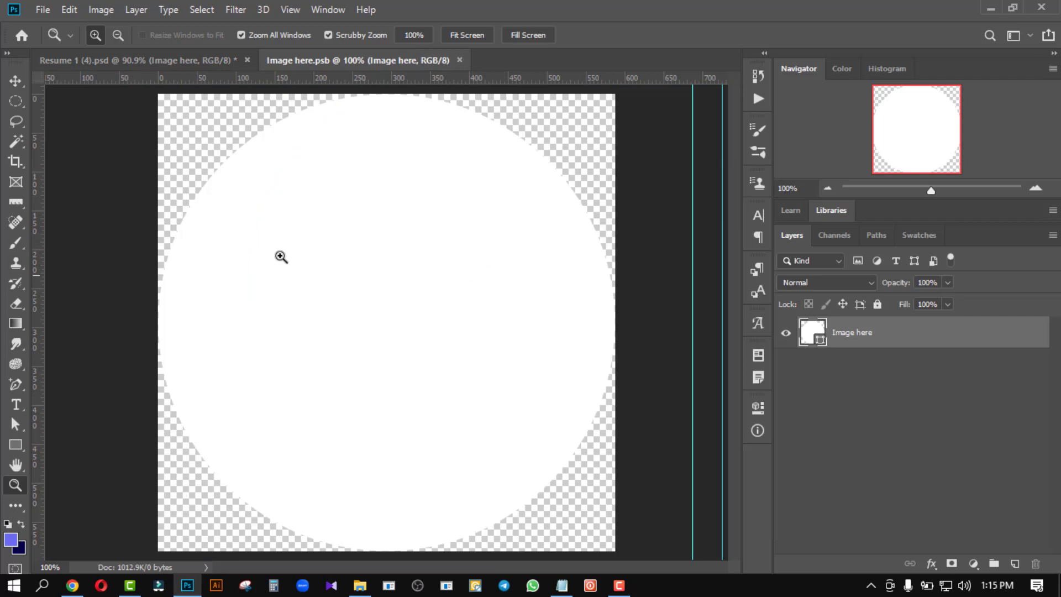
Step: Open the portrait 1.jpg from the photo folder inside Desktop > Need File
{"action": "left_click", "coordinate": [41, 10]}
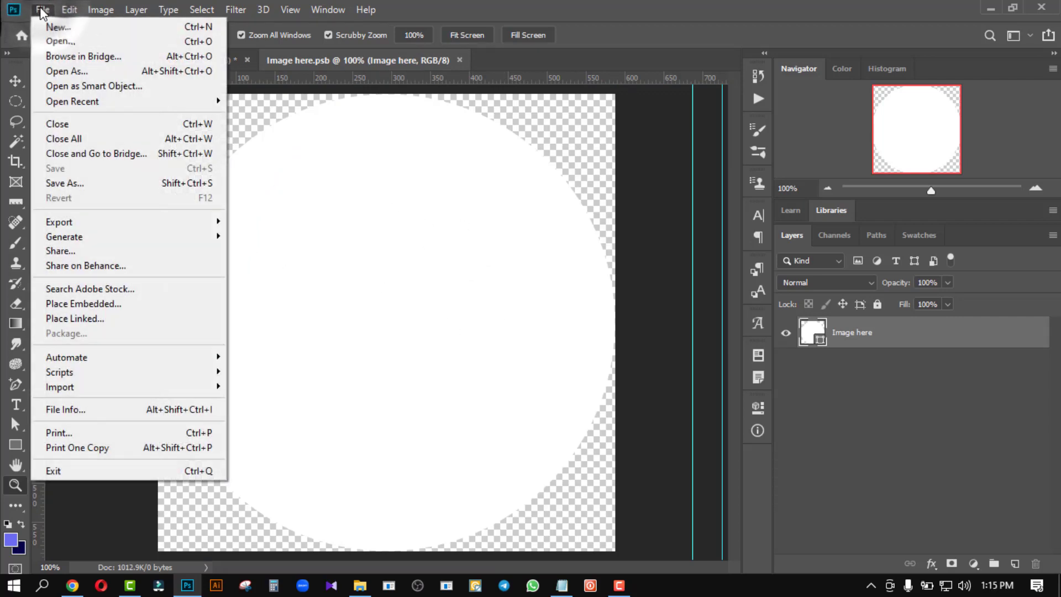
{"action": "left_click", "coordinate": [71, 41]}
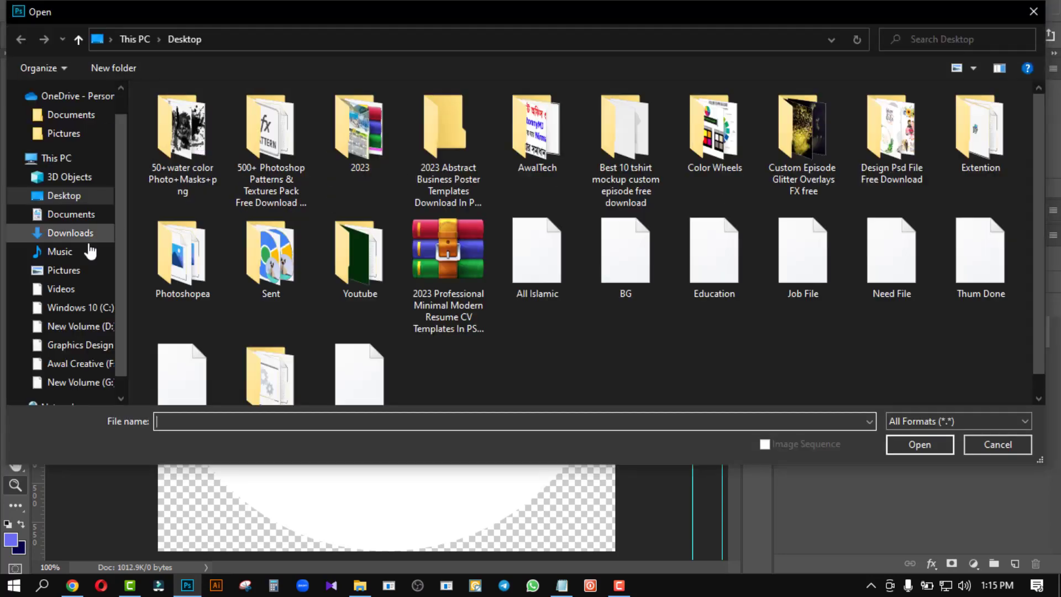
{"action": "left_click", "coordinate": [882, 247]}
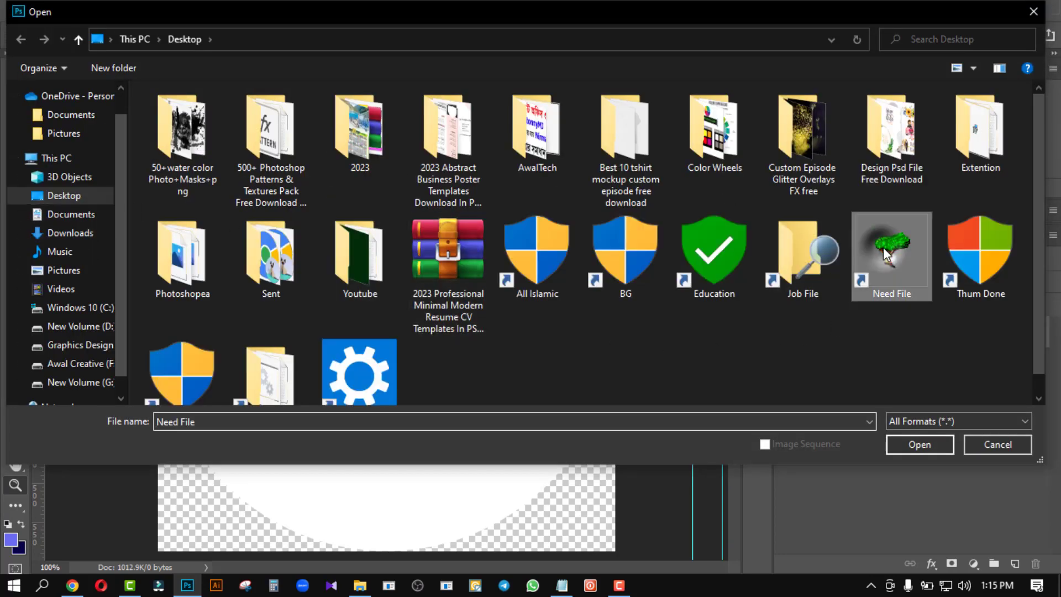
{"action": "double_click", "coordinate": [882, 247]}
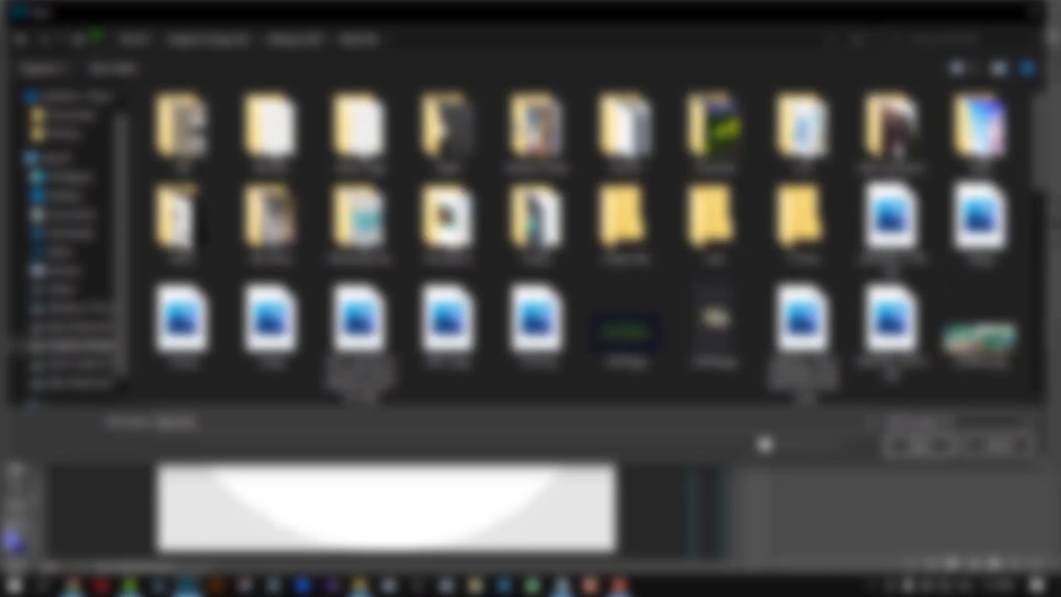
{"action": "double_click", "coordinate": [271, 216]}
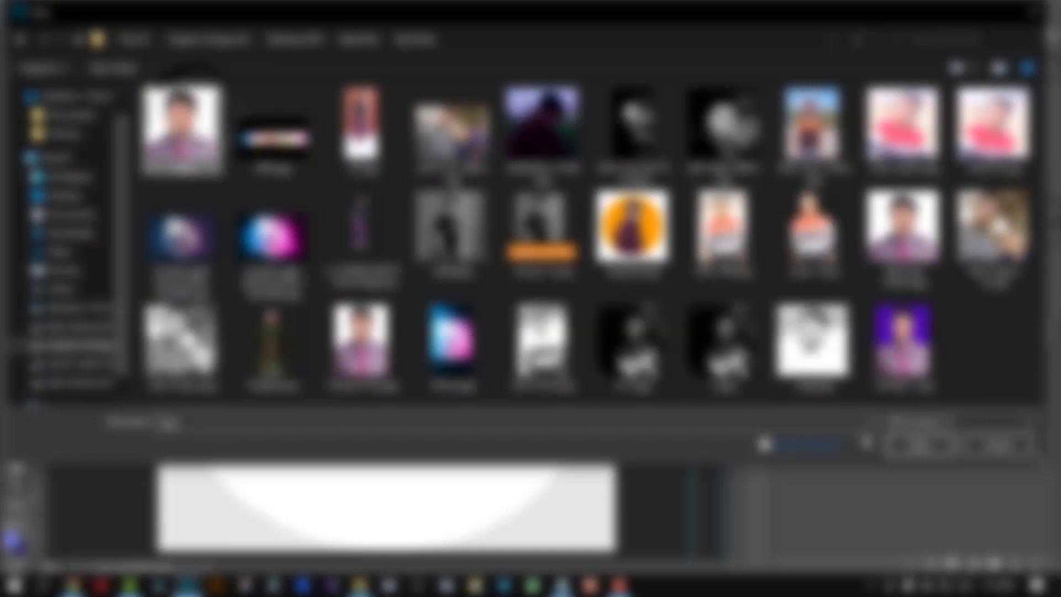
{"action": "key", "text": "Escape"}
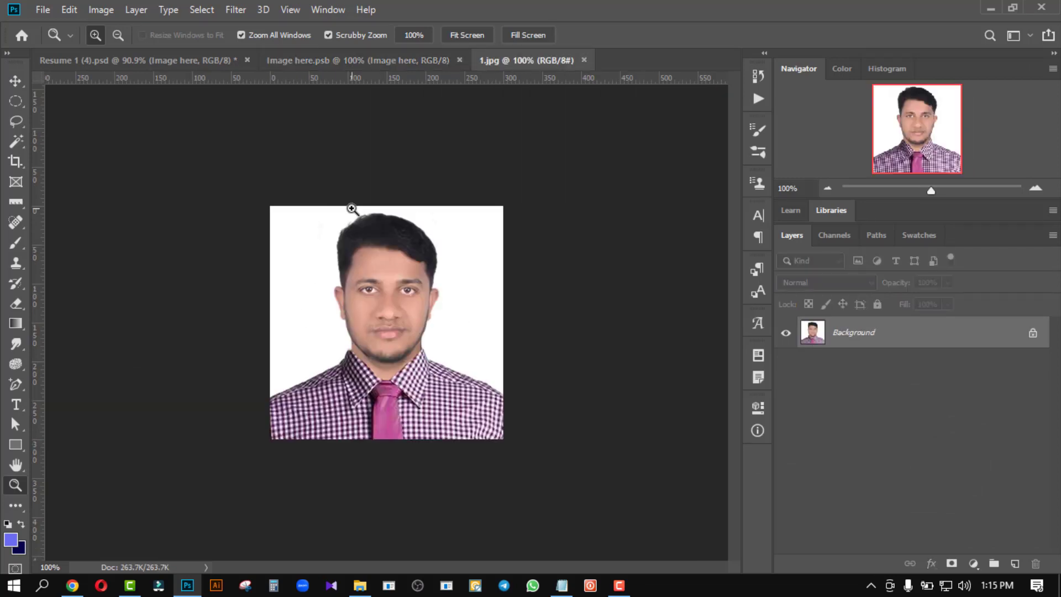
{"action": "left_click", "coordinate": [16, 81]}
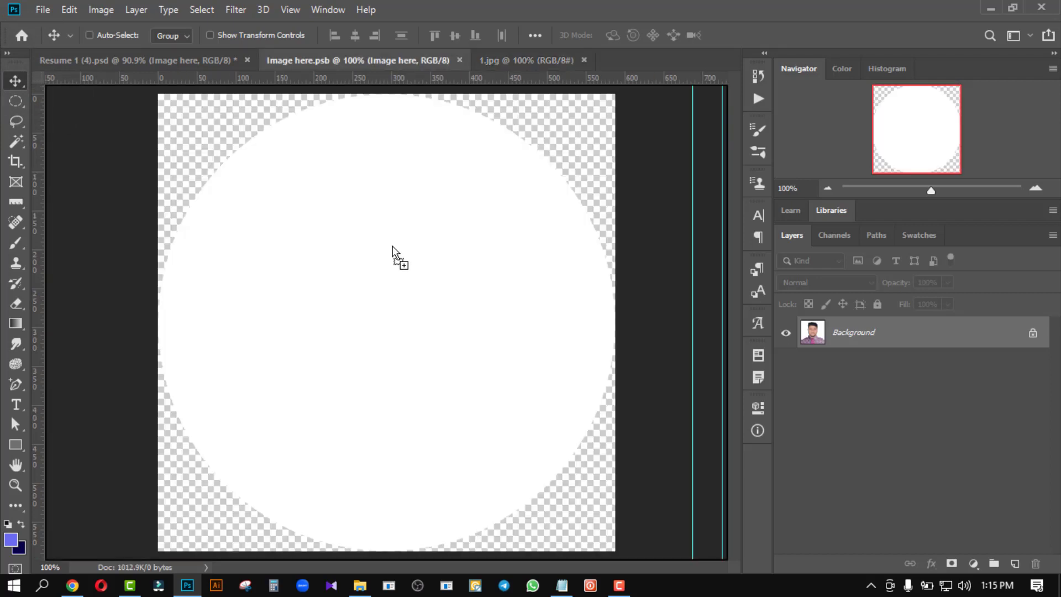
Step: Drag the portrait into Image here.psb as Layer 1 and enlarge it to fill the canvas
{"action": "mouse_move", "coordinate": [385, 65]}
{"action": "left_mouse_down"}
{"action": "mouse_move", "coordinate": [393, 248]}
{"action": "mouse_move", "coordinate": [411, 328]}
{"action": "left_mouse_up"}
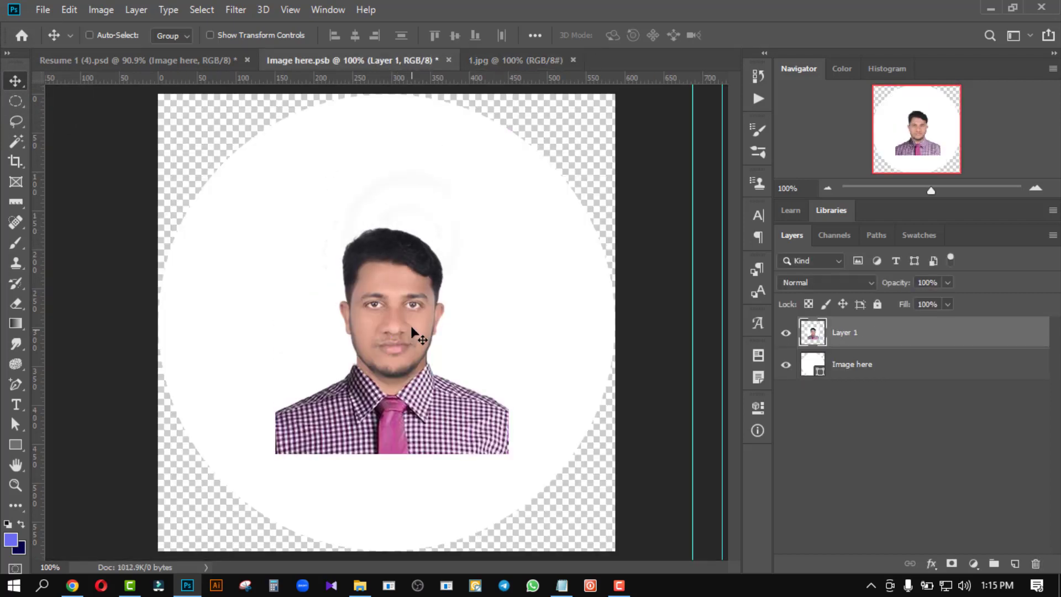
{"action": "key", "text": "ctrl"}
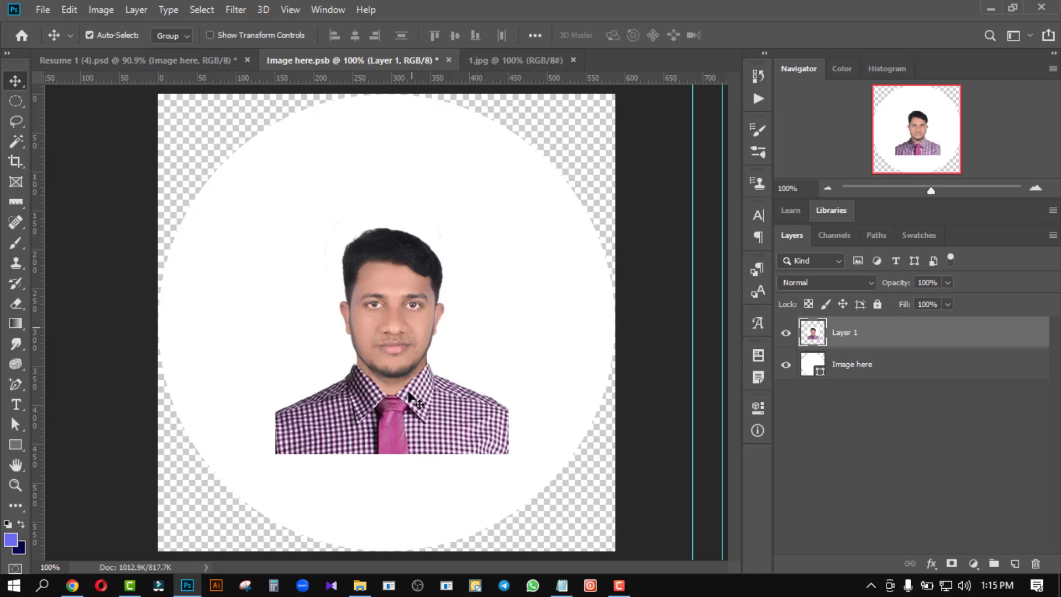
{"action": "key", "text": "ctrl+t"}
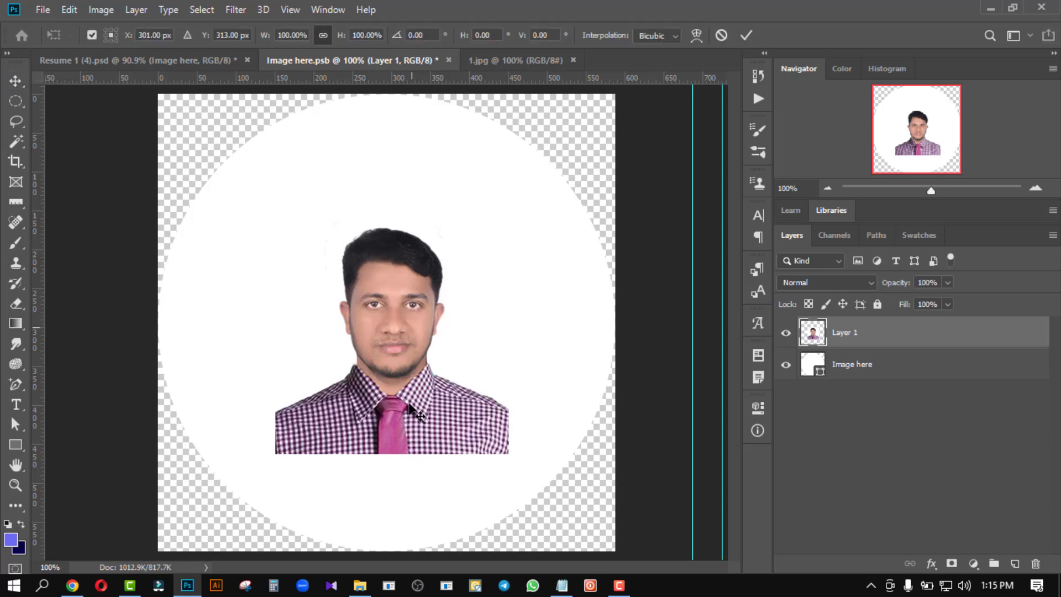
{"action": "left_click_drag", "start_coordinate": [392, 452], "coordinate": [393, 550]}
{"action": "left_click_drag", "start_coordinate": [393, 221], "coordinate": [404, 108]}
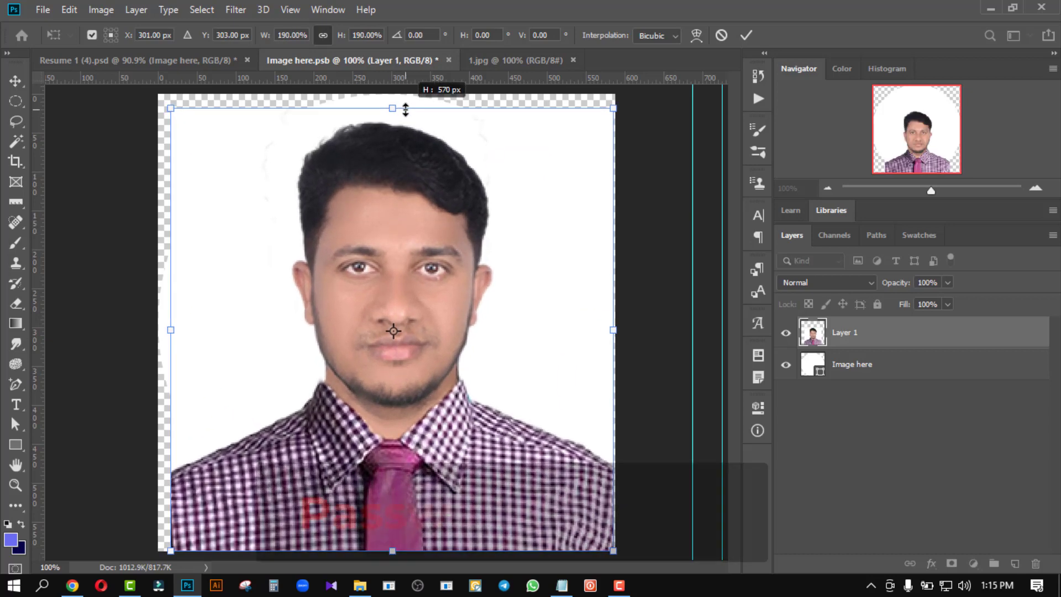
{"action": "left_click", "coordinate": [748, 35]}
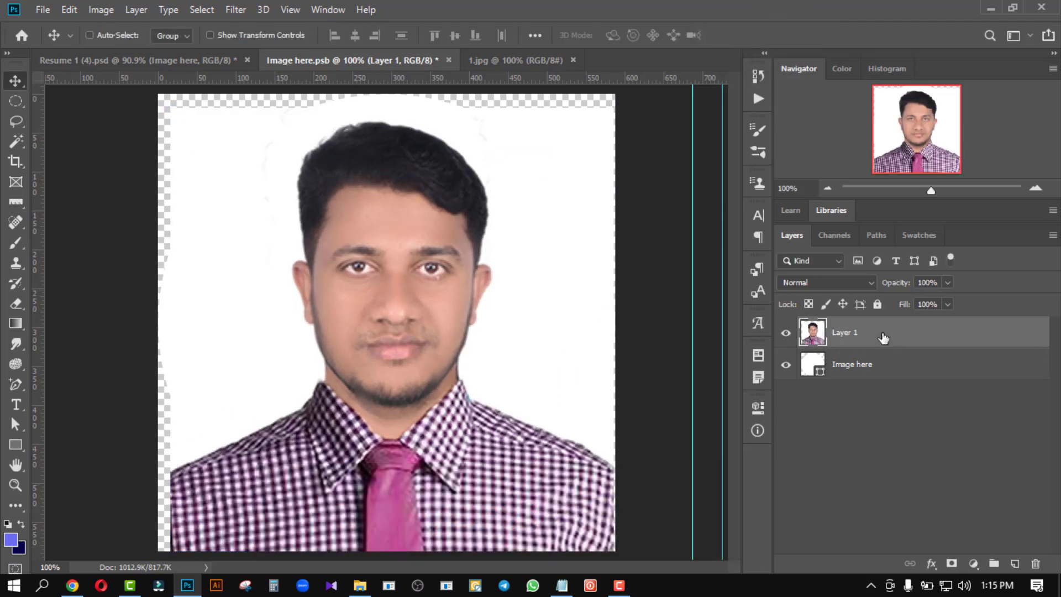
Step: Clip Layer 1 to the white circle, rescale it to about 103.16%, and save the .psb
{"action": "right_click", "coordinate": [884, 337]}
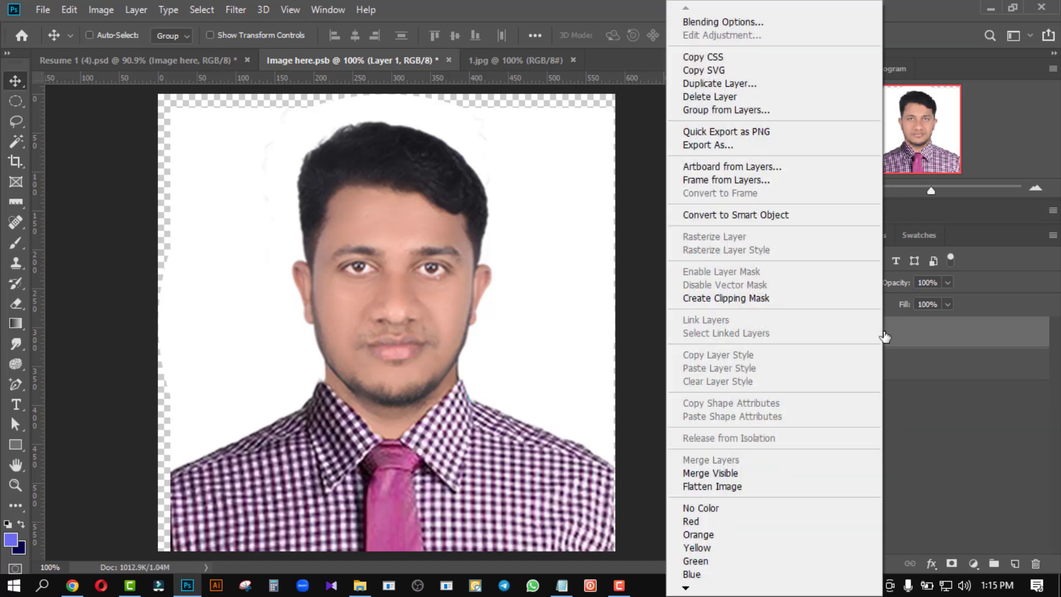
{"action": "left_click", "coordinate": [763, 298]}
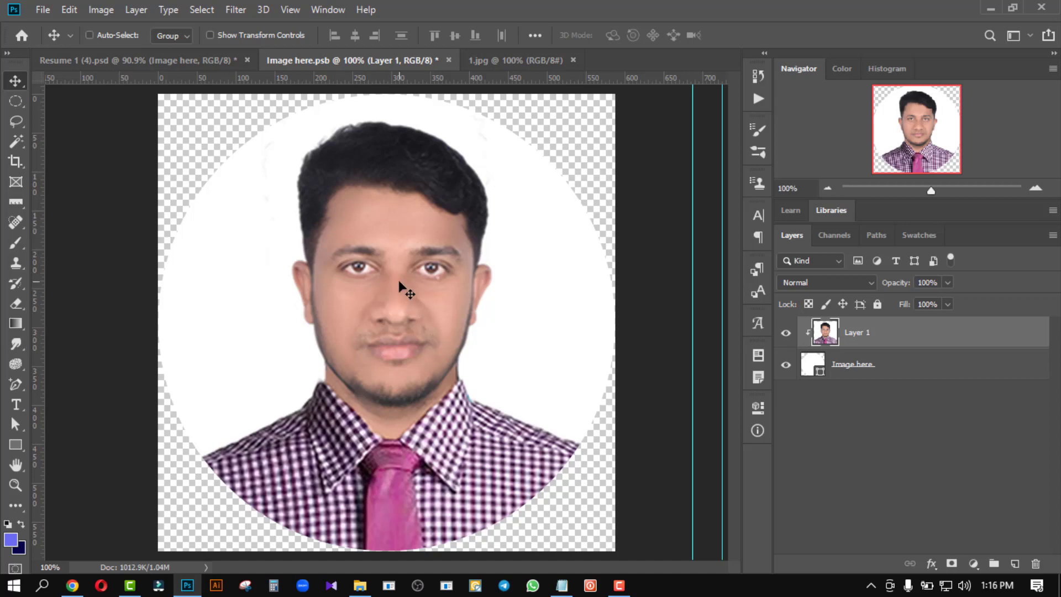
{"action": "key", "text": "ctrl+t"}
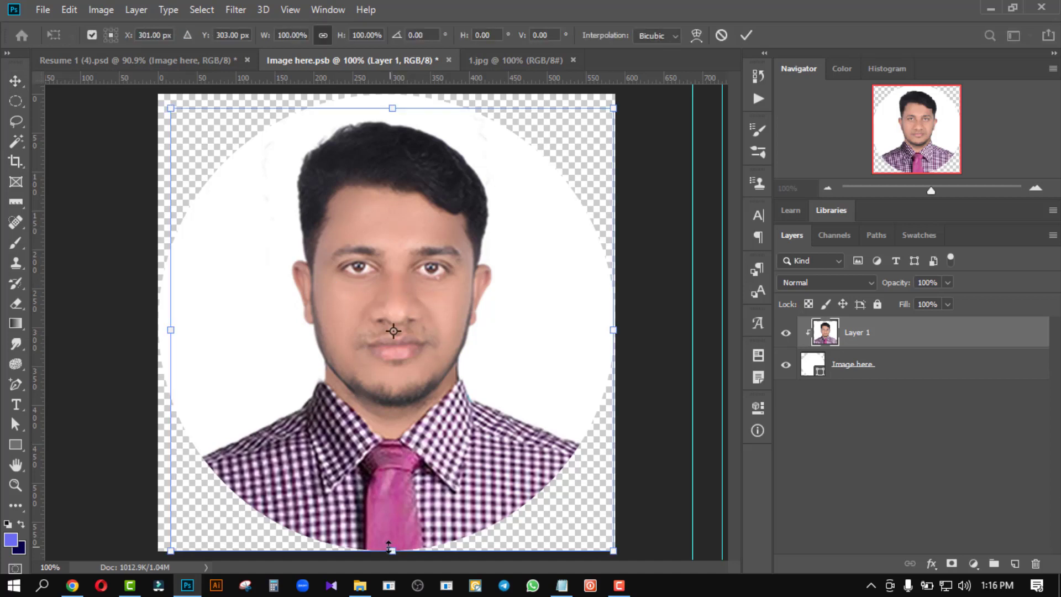
{"action": "left_click_drag", "start_coordinate": [389, 545], "coordinate": [400, 551]}
{"action": "left_click_drag", "start_coordinate": [392, 109], "coordinate": [393, 95]}
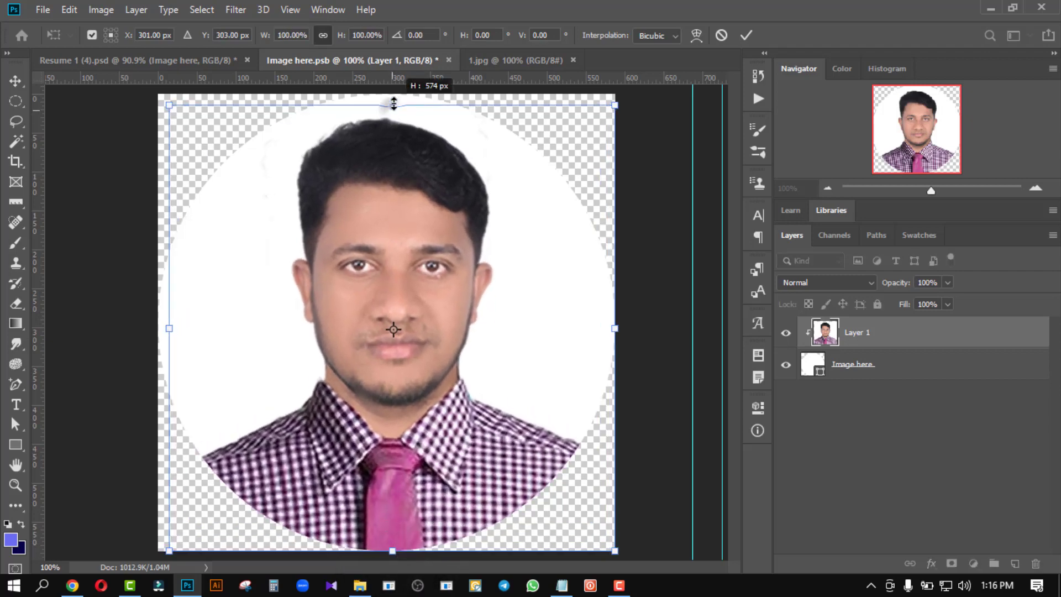
{"action": "left_click", "coordinate": [746, 35]}
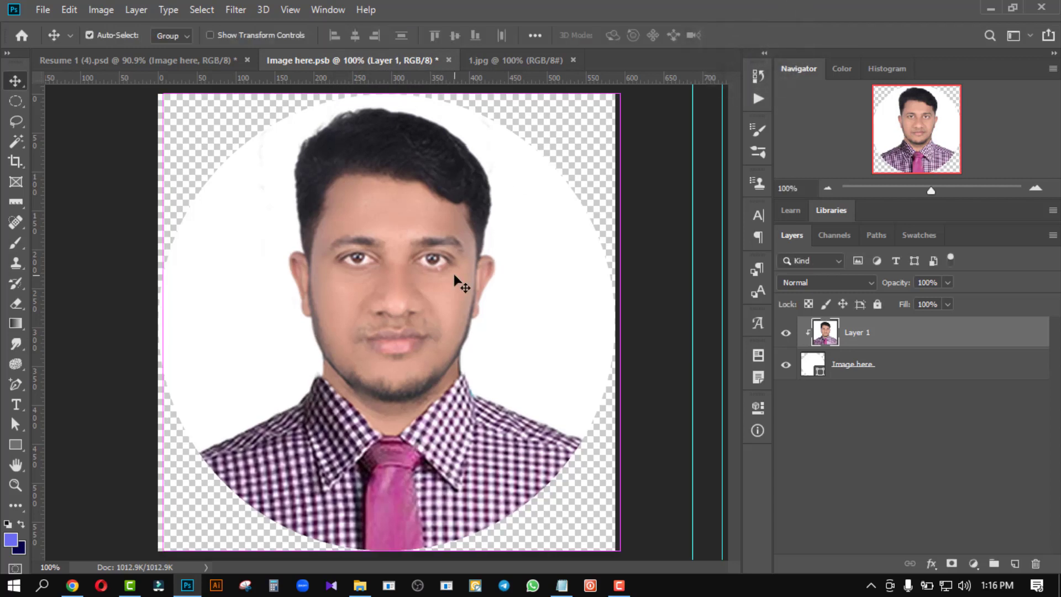
{"action": "key", "text": "ctrl+s"}
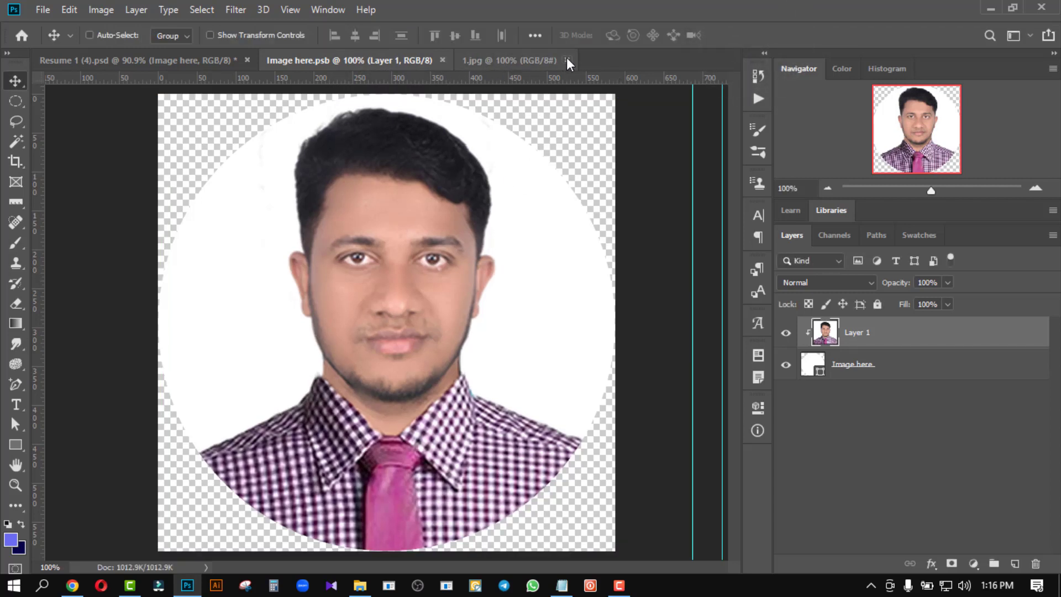
Step: Close 1.jpg and Image here.psb, then fit Resume 1 (4).psd on screen
{"action": "left_click", "coordinate": [568, 61]}
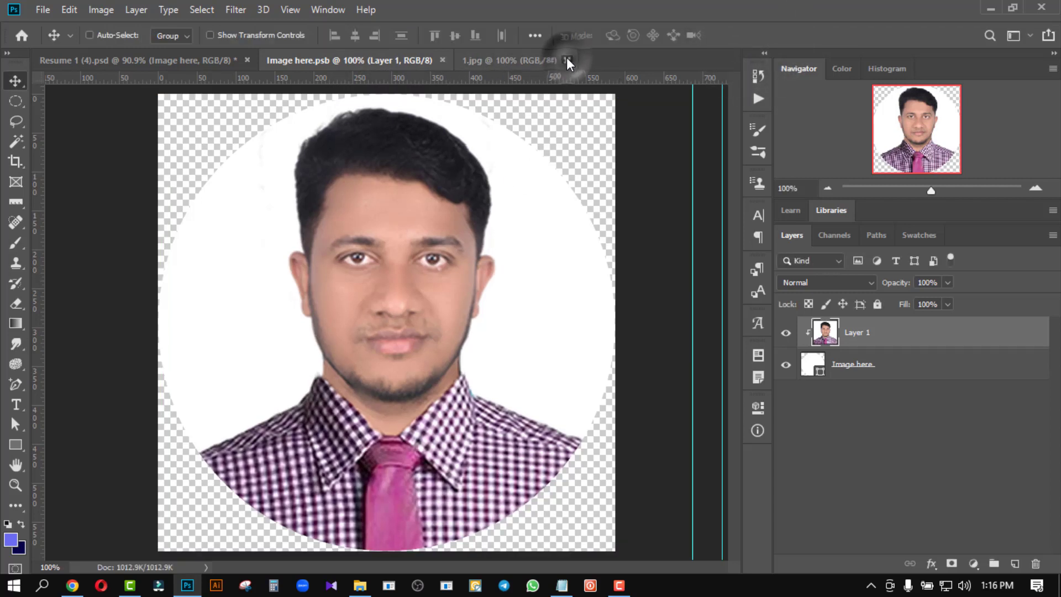
{"action": "left_click", "coordinate": [444, 60]}
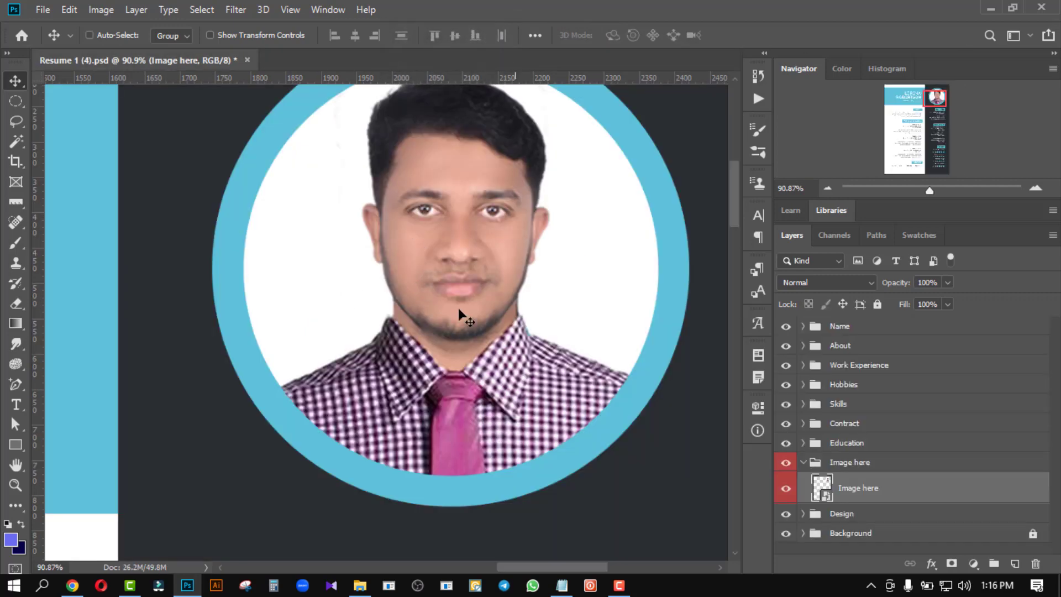
{"action": "key", "text": "ctrl+0"}
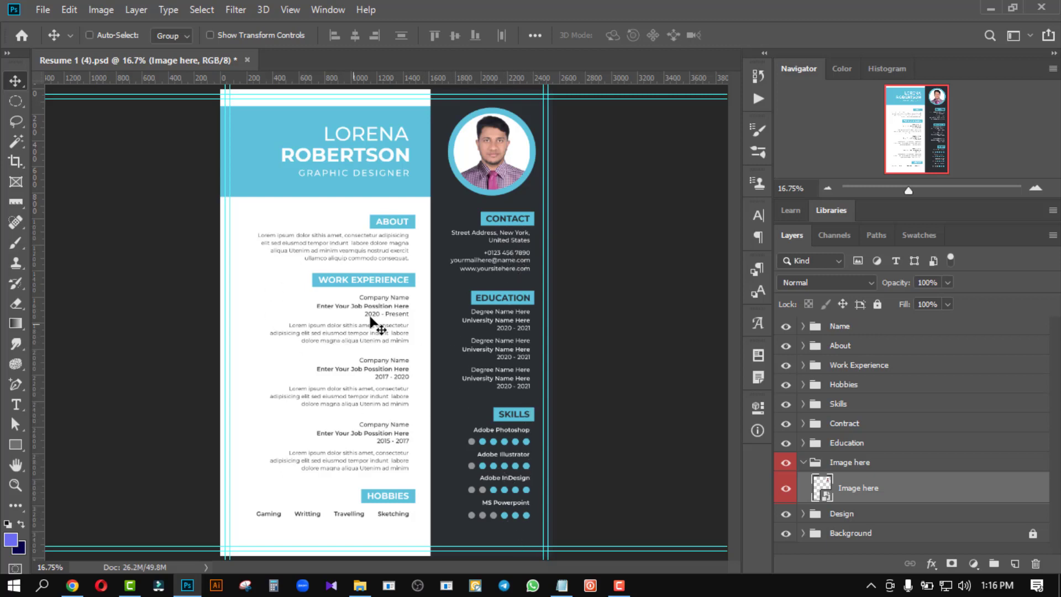
Step: Switch to the Explorer templates folder and scroll through its thumbnails
{"action": "left_click", "coordinate": [370, 585]}
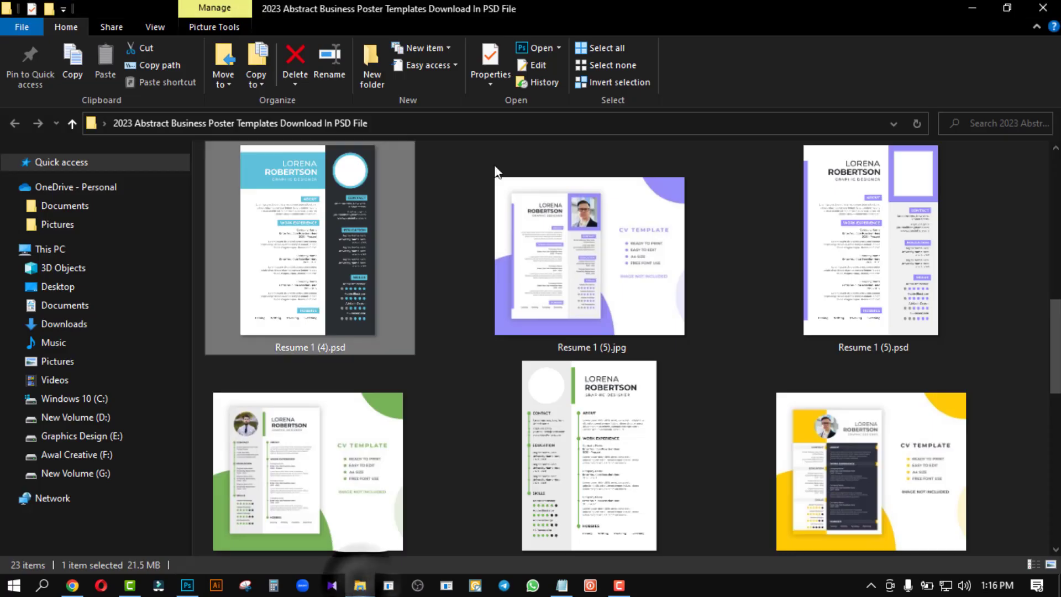
{"action": "scroll", "coordinate": [1042, 216], "scroll_direction": "up", "scroll_amount": 5}
{"action": "left_click_drag", "start_coordinate": [1054, 226], "coordinate": [1055, 497]}
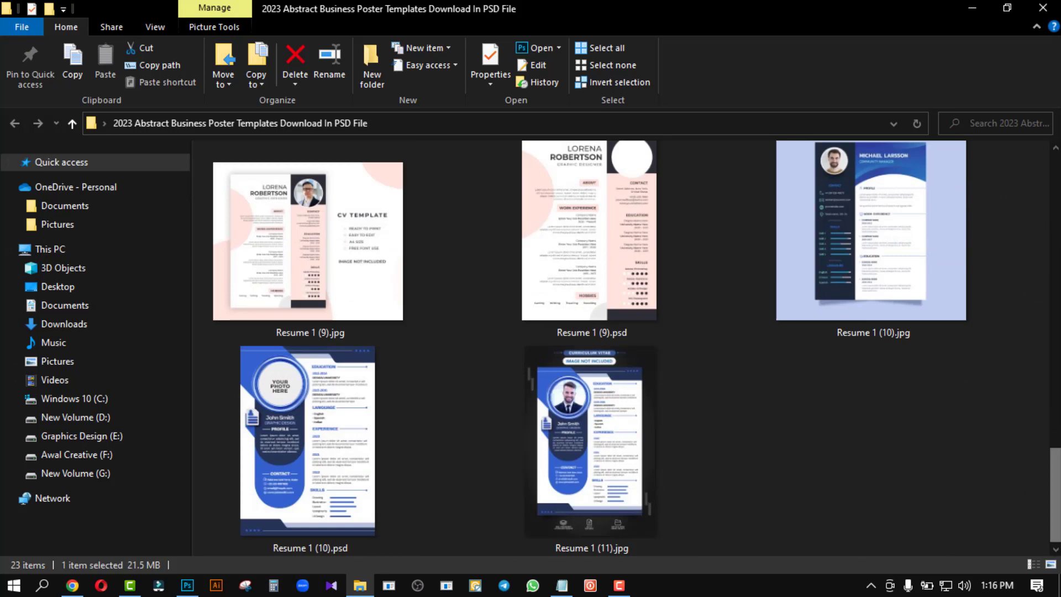
{"action": "scroll", "coordinate": [1047, 494], "scroll_direction": "up", "scroll_amount": 2}
{"action": "scroll", "coordinate": [1047, 495], "scroll_direction": "up", "scroll_amount": 10}
{"action": "scroll", "coordinate": [1047, 494], "scroll_direction": "up", "scroll_amount": 5}
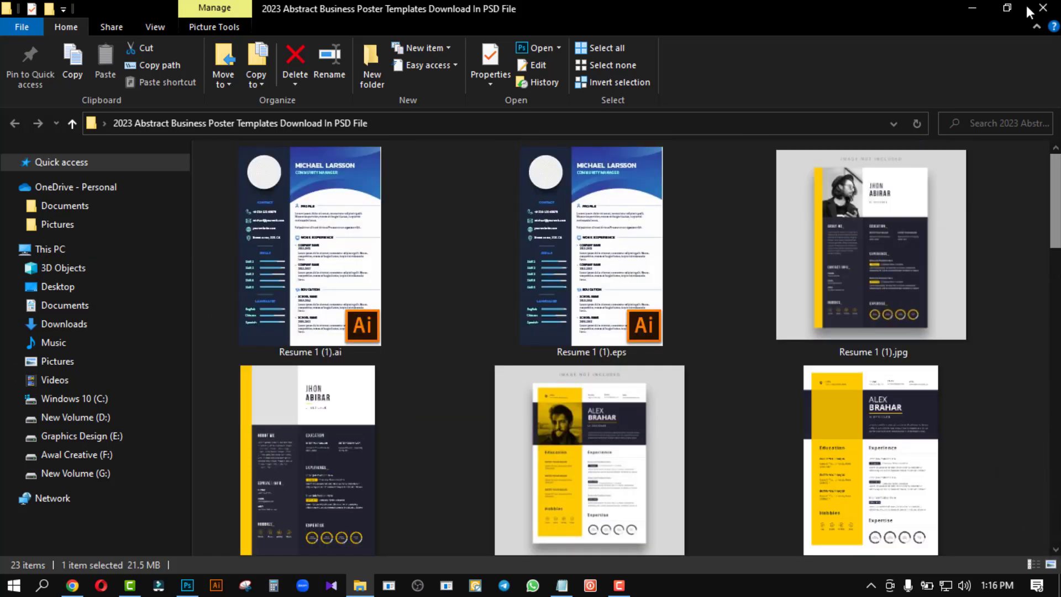
Step: Close the templates folder and minimize Photoshop to reveal the desktop's .rar archive
{"action": "left_click", "coordinate": [1044, 5]}
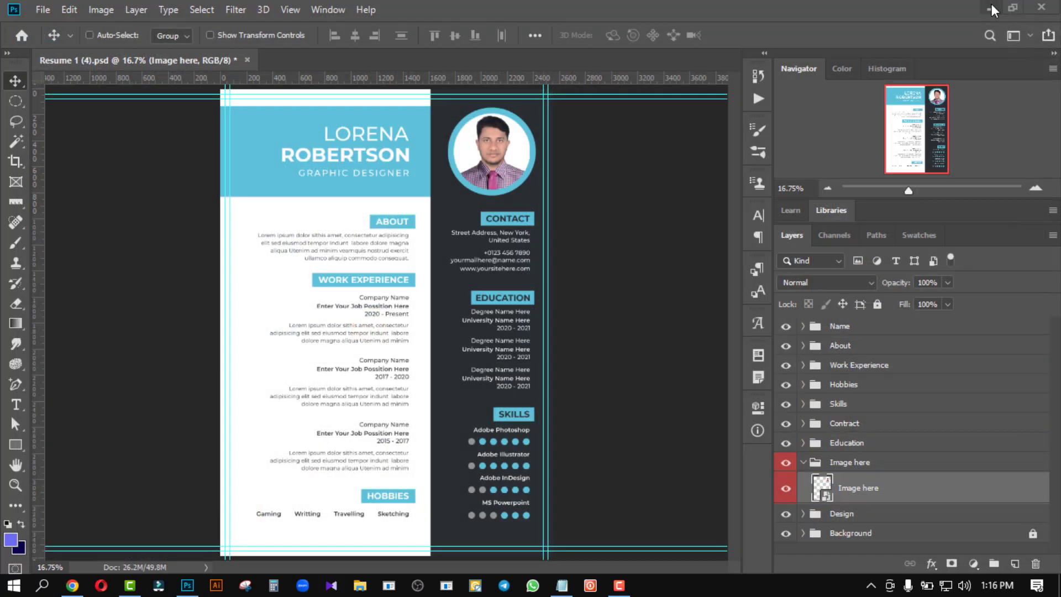
{"action": "left_click", "coordinate": [993, 8]}
{"action": "mouse_move", "coordinate": [204, 265]}
{"action": "left_mouse_down"}
{"action": "mouse_move", "coordinate": [197, 260]}
{"action": "mouse_move", "coordinate": [220, 371]}
{"action": "left_mouse_up"}
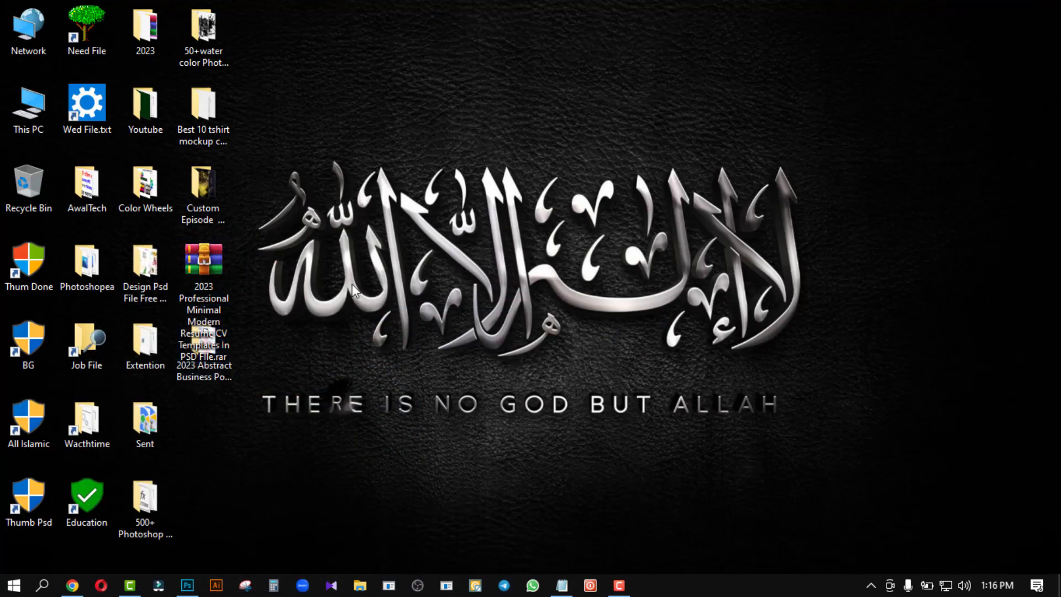
Step: Refresh the desktop and delete the old 2023 Abstract Business Poster folder
{"action": "right_click", "coordinate": [356, 244]}
{"action": "left_click", "coordinate": [408, 287]}
{"action": "left_click", "coordinate": [200, 341]}
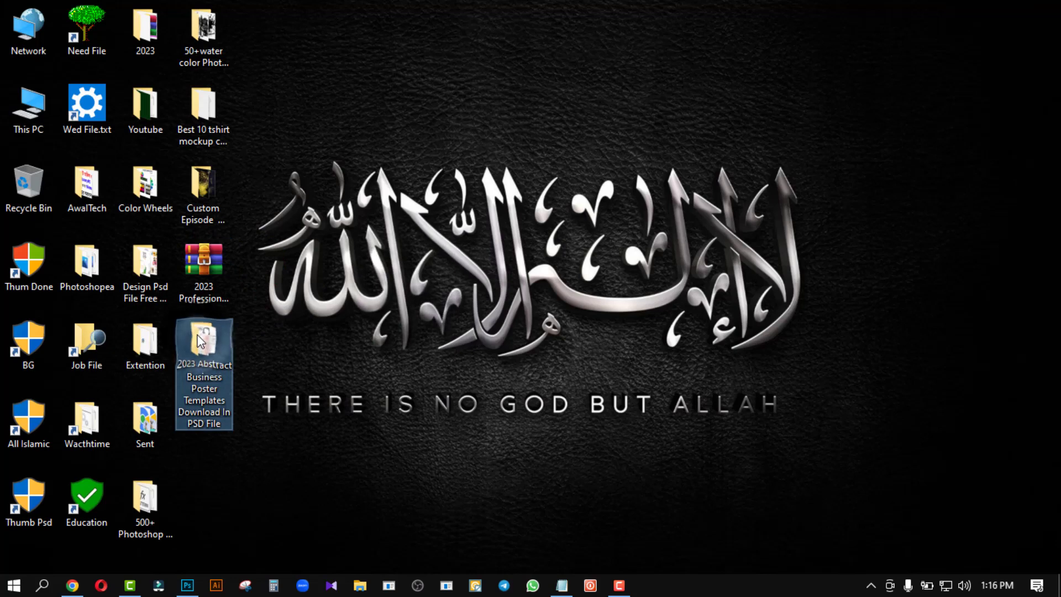
{"action": "key", "text": "Delete"}
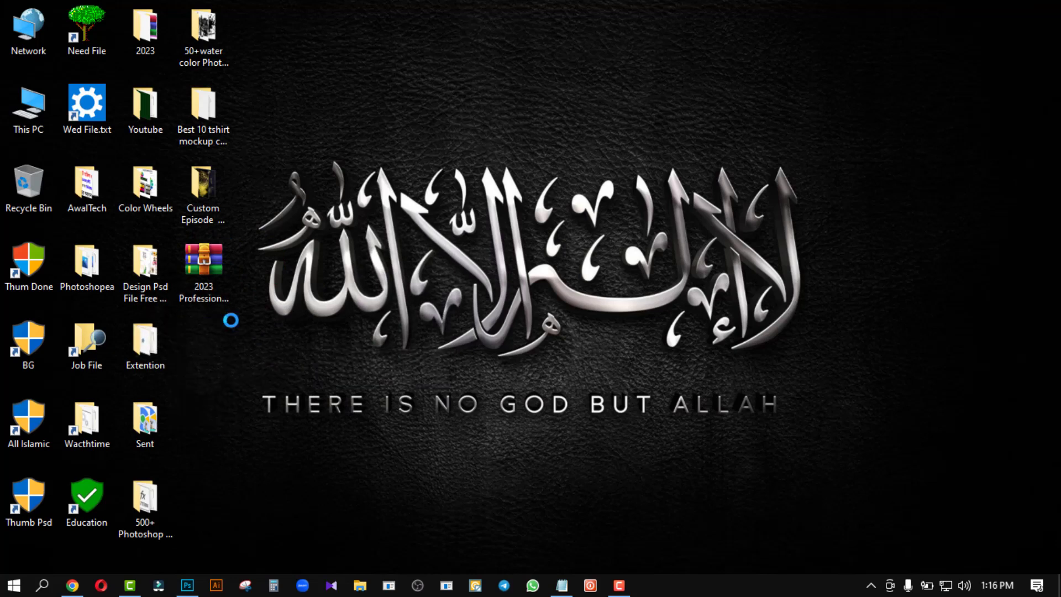
Step: Extract the resume template archive here, entering its password when prompted
{"action": "left_click", "coordinate": [196, 264]}
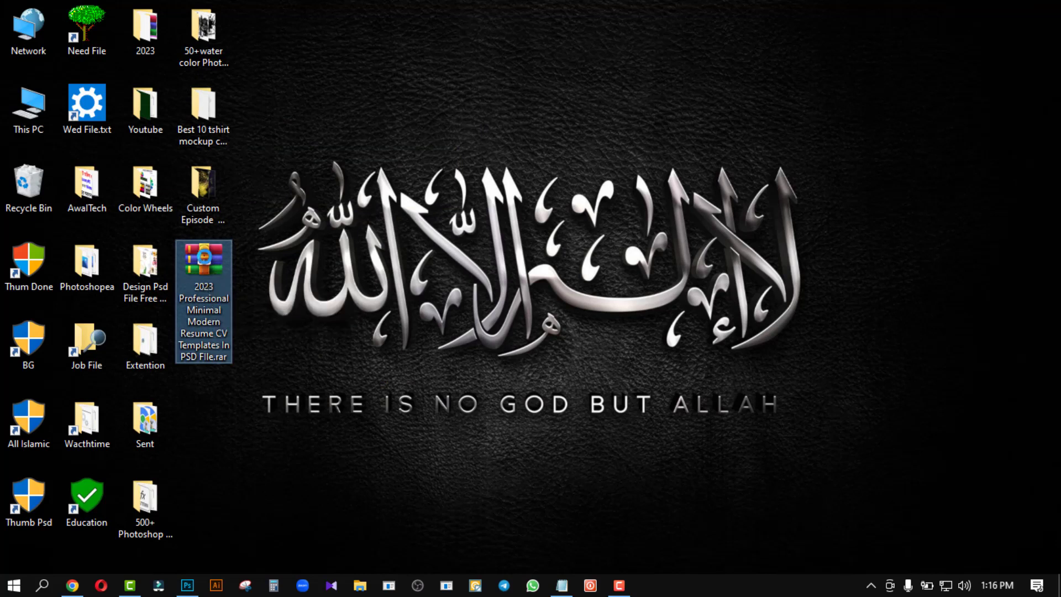
{"action": "right_click", "coordinate": [205, 265]}
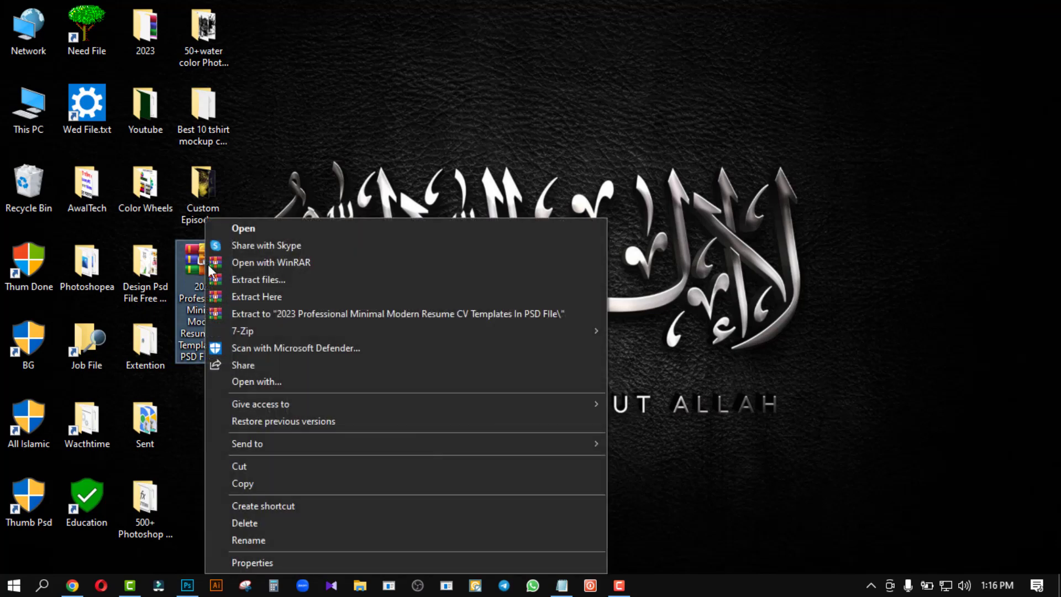
{"action": "left_click", "coordinate": [294, 297]}
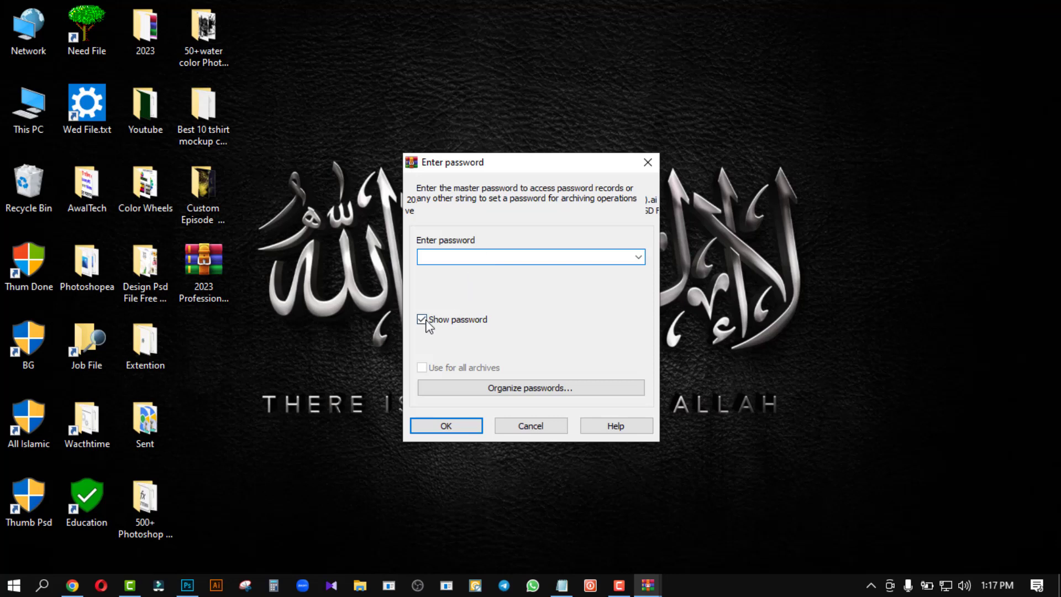
{"action": "left_click", "coordinate": [421, 319]}
{"action": "left_click", "coordinate": [449, 429]}
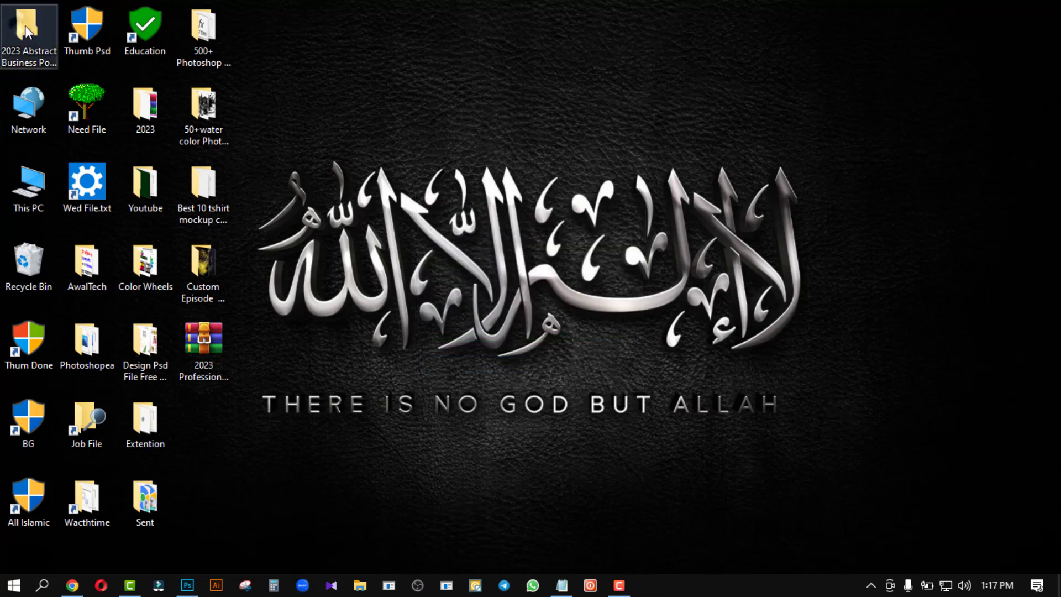
Step: Move the extracted folder beside the archive, open it, and scroll through the 23 resume files
{"action": "left_click_drag", "start_coordinate": [25, 25], "coordinate": [227, 416]}
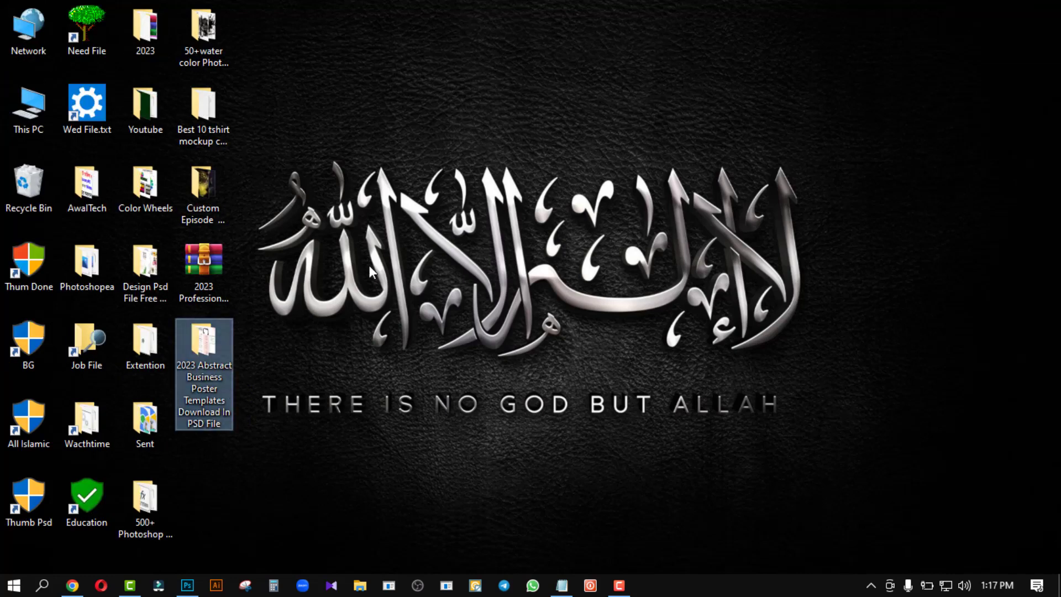
{"action": "double_click", "coordinate": [195, 331]}
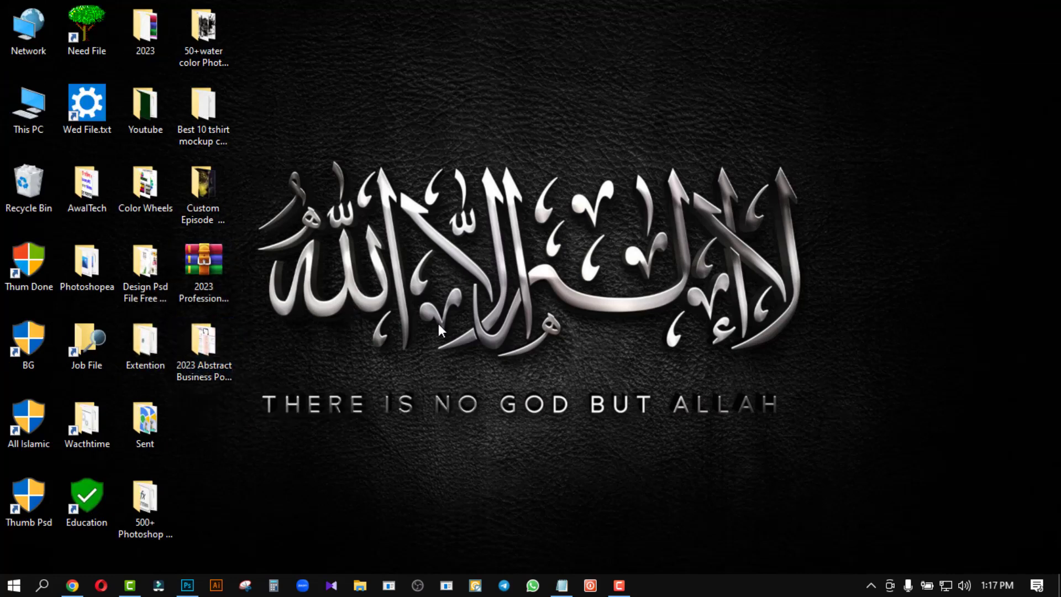
{"action": "double_click", "coordinate": [213, 341]}
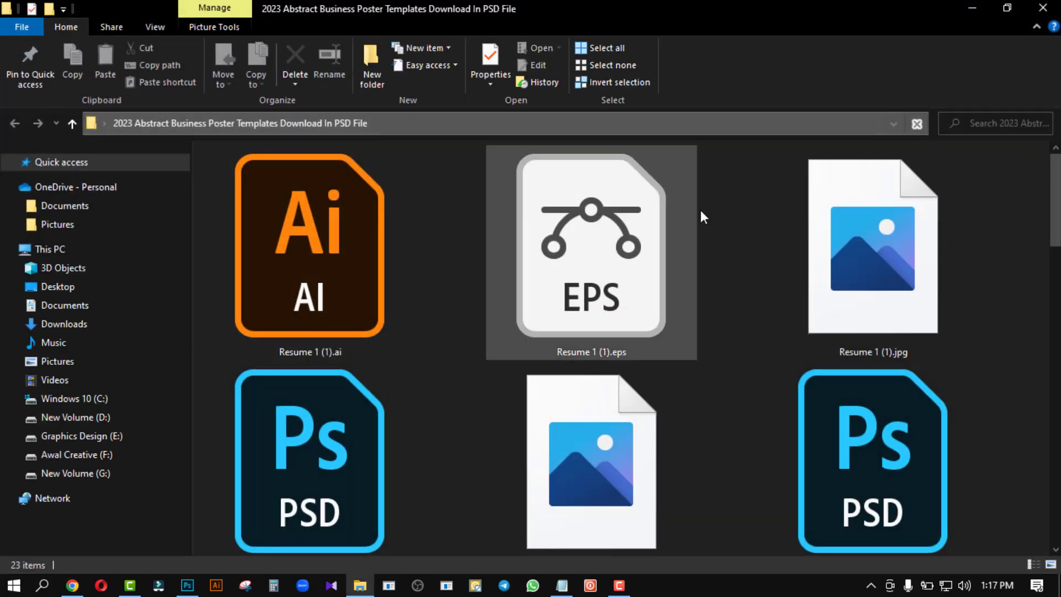
{"action": "scroll", "coordinate": [710, 348], "scroll_direction": "down", "scroll_amount": 3}
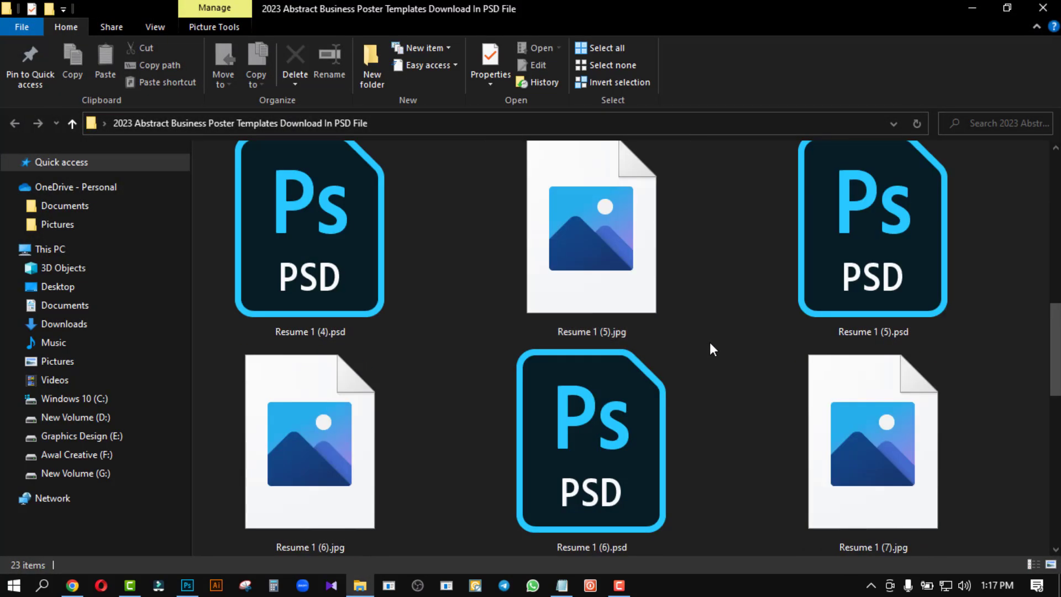
{"action": "scroll", "coordinate": [713, 370], "scroll_direction": "down", "scroll_amount": 3}
{"action": "scroll", "coordinate": [694, 353], "scroll_direction": "up", "scroll_amount": 6}
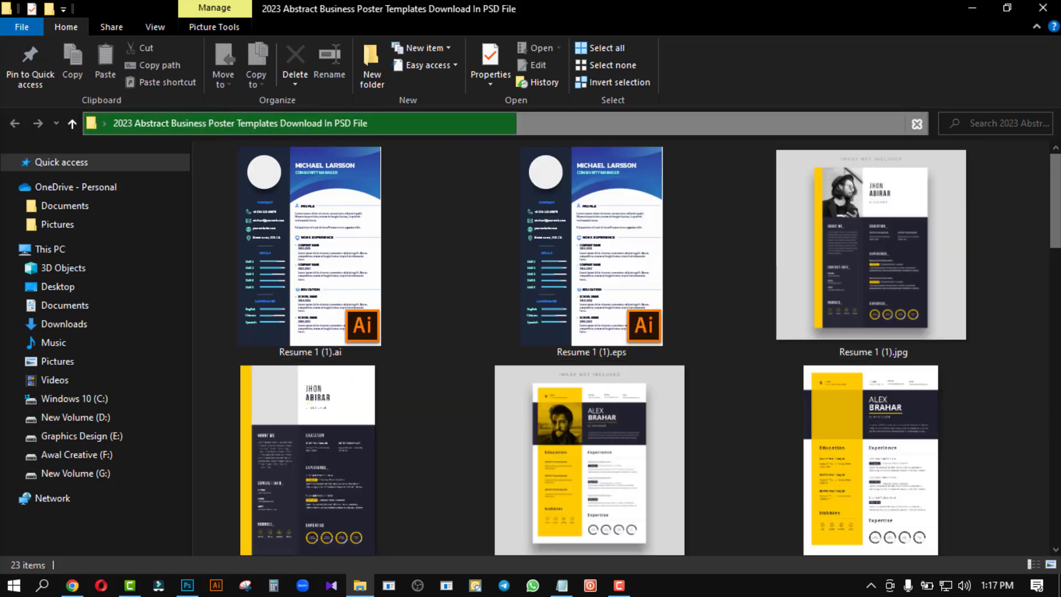
{"action": "scroll", "coordinate": [1056, 232], "scroll_direction": "down", "scroll_amount": 3}
{"action": "scroll", "coordinate": [1057, 232], "scroll_direction": "down", "scroll_amount": 6}
{"action": "scroll", "coordinate": [1056, 232], "scroll_direction": "down", "scroll_amount": 6}
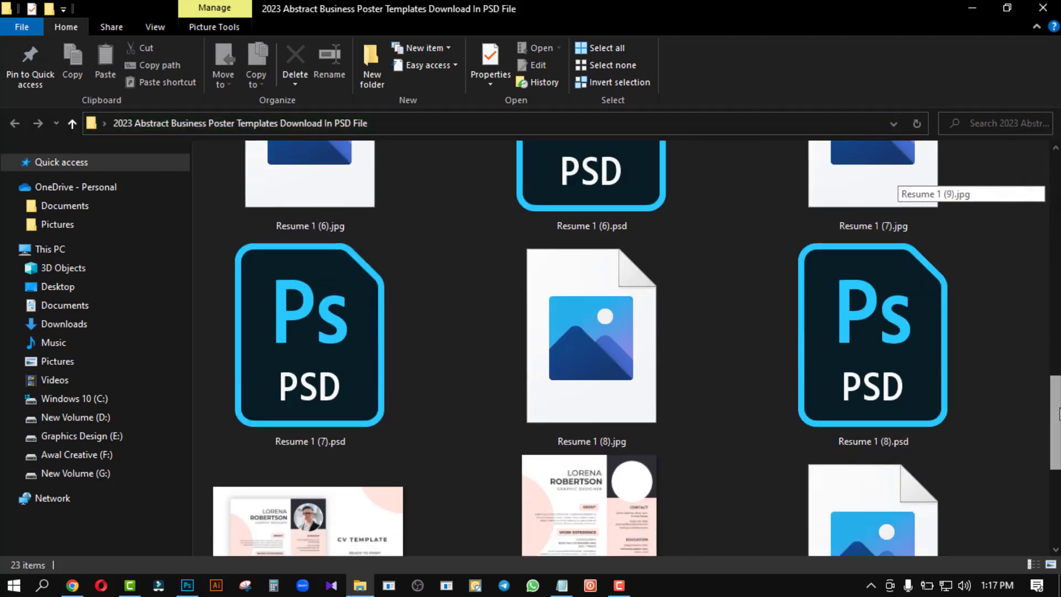